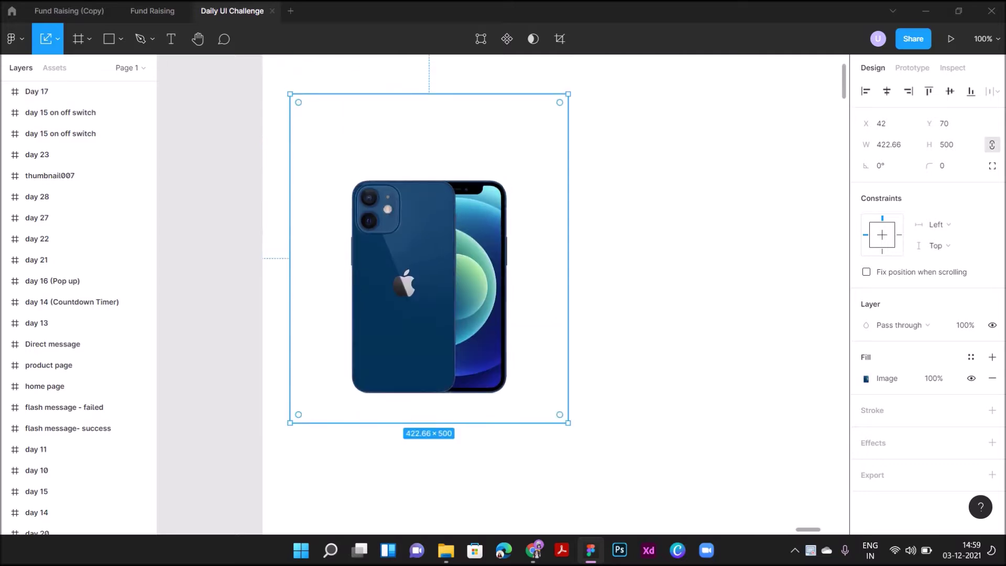
Step: Crop the empty margins around the iPhone image, reducing it to about 283 × 362
{"action": "left_click", "coordinate": [559, 39]}
{"action": "left_click_drag", "start_coordinate": [346, 95], "coordinate": [345, 166]}
{"action": "left_click_drag", "start_coordinate": [484, 293], "coordinate": [439, 294]}
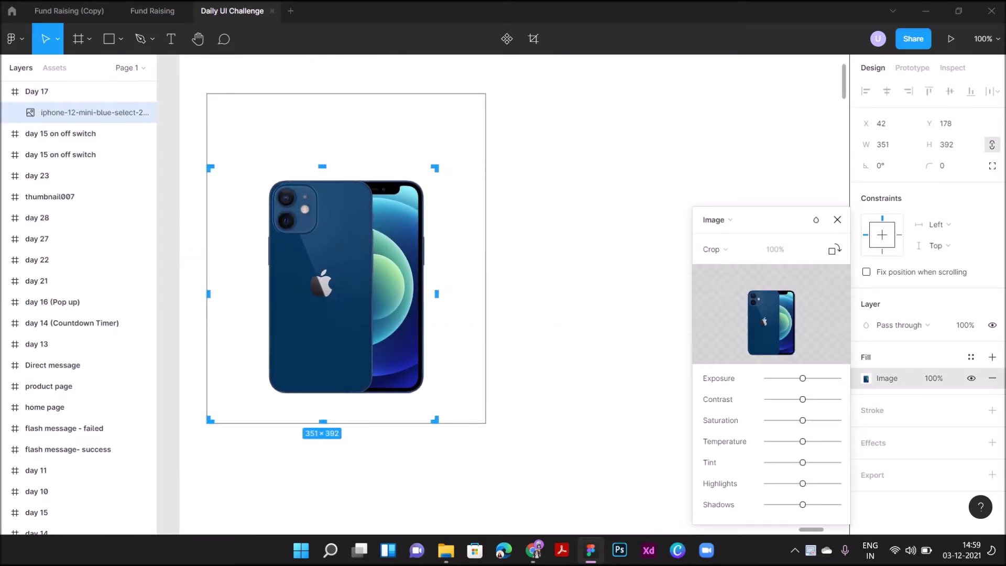
{"action": "left_click_drag", "start_coordinate": [209, 294], "coordinate": [252, 294]}
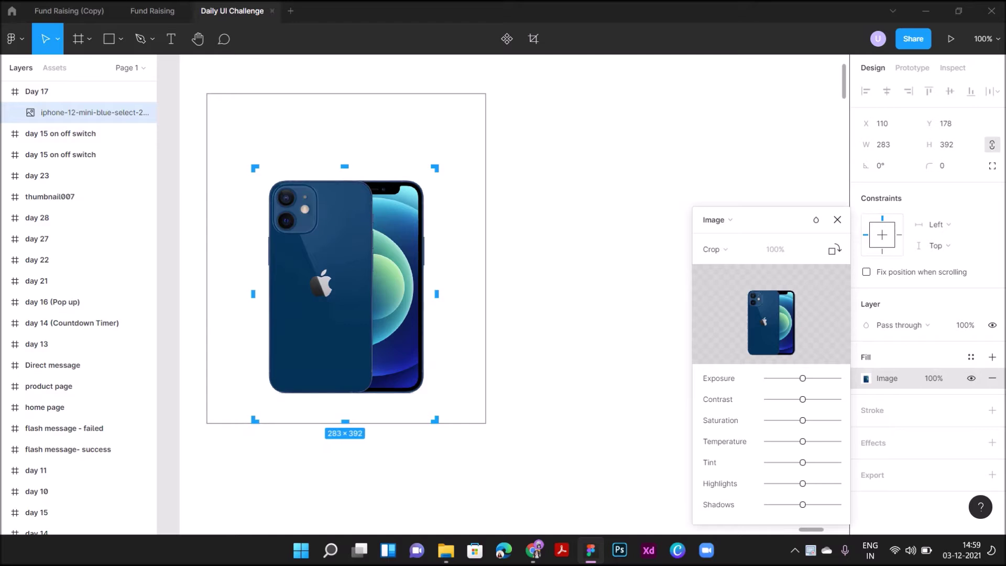
{"action": "left_click_drag", "start_coordinate": [345, 420], "coordinate": [345, 401]}
{"action": "key", "text": "Escape"}
{"action": "key", "text": "Escape"}
Step: Move the cropped phone image to about X 163, Y 189 in the Day 17 frame
{"action": "key", "text": "ctrl+minus"}
{"action": "key", "text": "ctrl+plus"}
{"action": "scroll", "coordinate": [400, 325], "scroll_direction": "left", "scroll_amount": 1}
{"action": "scroll", "coordinate": [400, 325], "scroll_direction": "up", "scroll_amount": 1}
{"action": "left_click_drag", "start_coordinate": [401, 325], "coordinate": [436, 333]}
{"action": "scroll", "coordinate": [430, 328], "scroll_direction": "right", "scroll_amount": 1}
{"action": "scroll", "coordinate": [430, 328], "scroll_direction": "down", "scroll_amount": 1}
{"action": "scroll", "coordinate": [430, 328], "scroll_direction": "left", "scroll_amount": 1}
{"action": "scroll", "coordinate": [430, 328], "scroll_direction": "up", "scroll_amount": 1}
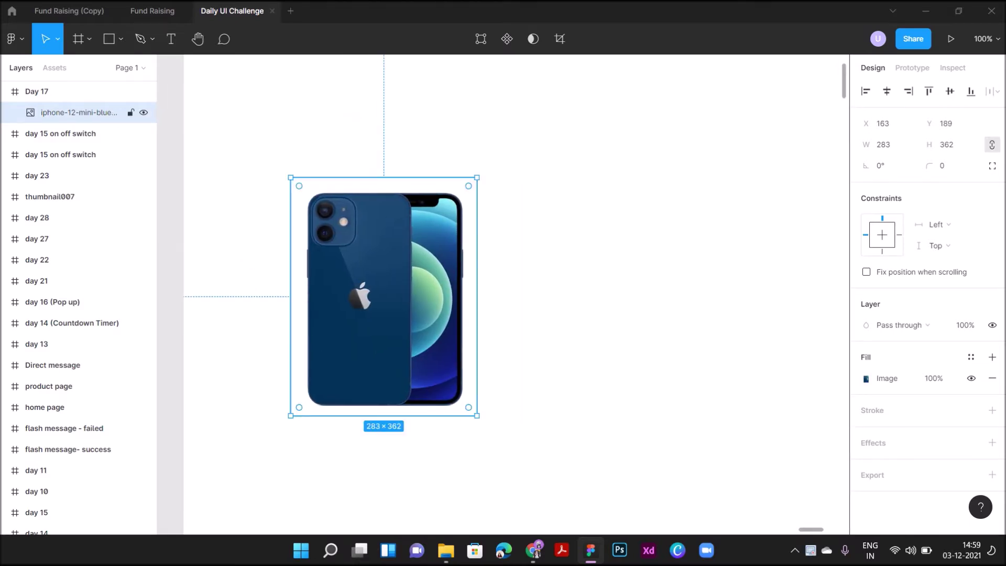
{"action": "scroll", "coordinate": [480, 257], "scroll_direction": "up", "scroll_amount": 1}
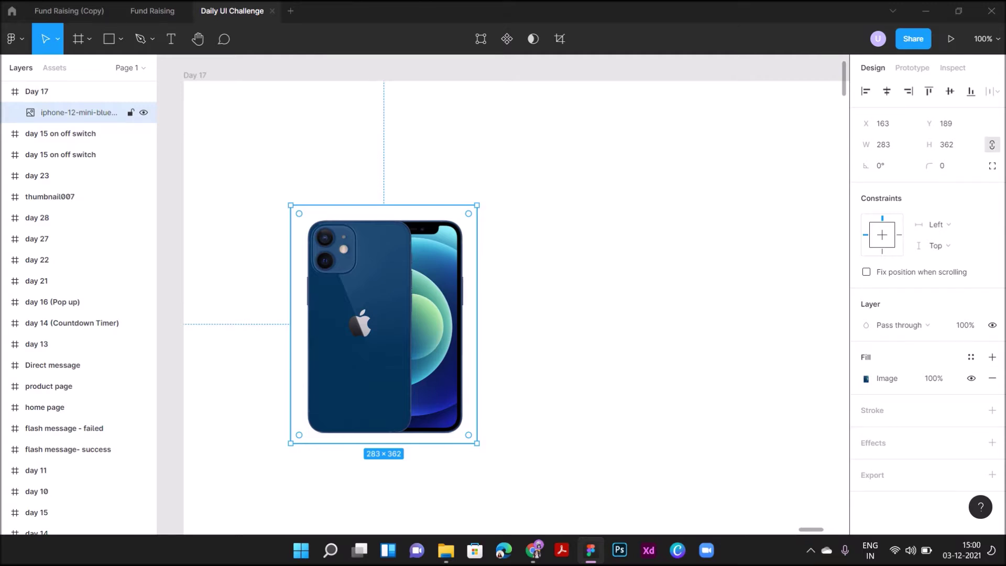
Step: Scale the phone image down proportionally to about 195 × 249 and place it at about X 136, Y 277
{"action": "scroll", "coordinate": [503, 294], "scroll_direction": "down", "scroll_amount": 5}
{"action": "left_click_drag", "start_coordinate": [454, 300], "coordinate": [366, 295]}
{"action": "scroll", "coordinate": [396, 227], "scroll_direction": "up", "scroll_amount": 3}
{"action": "scroll", "coordinate": [339, 314], "scroll_direction": "left", "scroll_amount": 2}
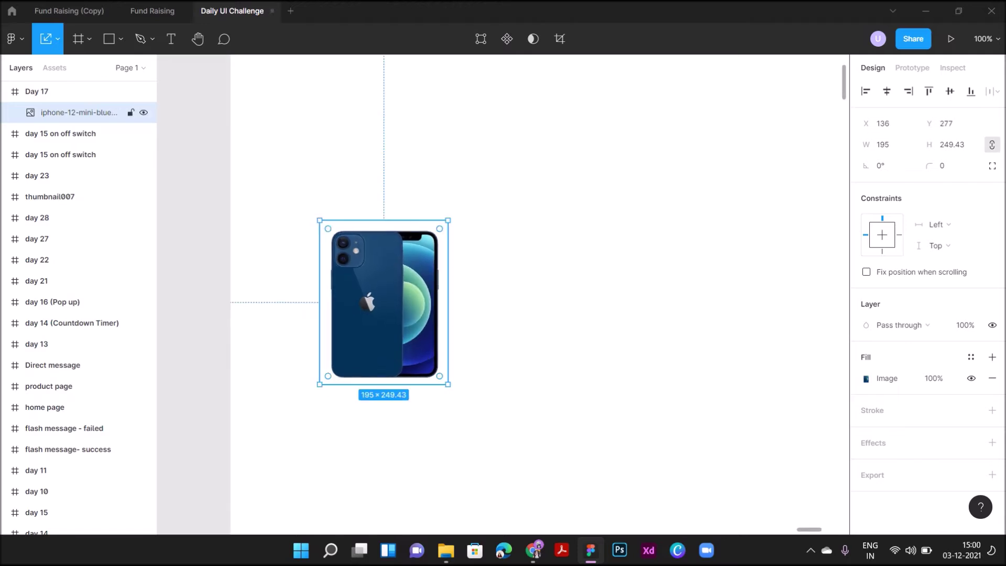
{"action": "key", "text": "minus"}
{"action": "key", "text": "Escape"}
Step: Draw a 1024 × 350 rectangle across the full width of the Day 17 frame, overlapping its top edge at Y -116
{"action": "key", "text": "r"}
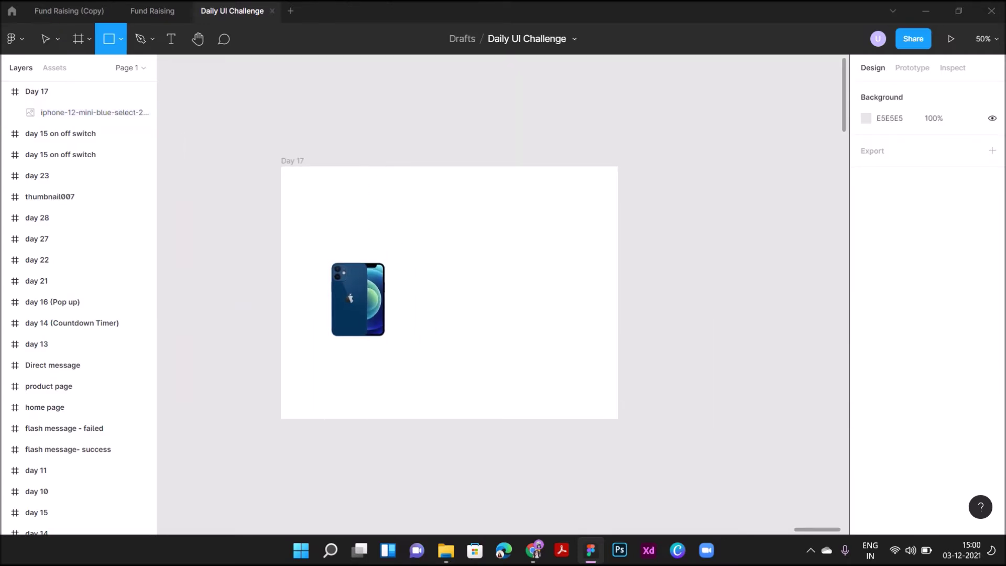
{"action": "mouse_move", "coordinate": [281, 128]}
{"action": "left_mouse_down"}
{"action": "mouse_move", "coordinate": [366, 195]}
{"action": "mouse_move", "coordinate": [617, 262]}
{"action": "mouse_move", "coordinate": [618, 243]}
{"action": "left_mouse_up"}
{"action": "left_click_drag", "start_coordinate": [52, 101], "coordinate": [52, 122]}
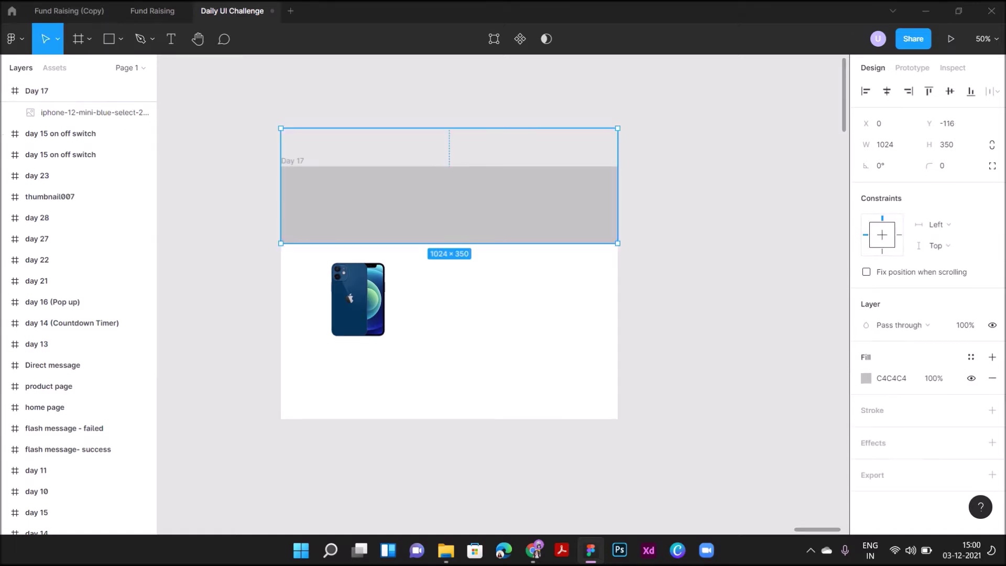
Step: Round the banner rectangle's corners to a radius of 58 and raise the corner smoothing to nearly its maximum
{"action": "left_click_drag", "start_coordinate": [928, 165], "coordinate": [299, 91]}
{"action": "left_click", "coordinate": [991, 165]}
{"action": "left_click", "coordinate": [991, 186]}
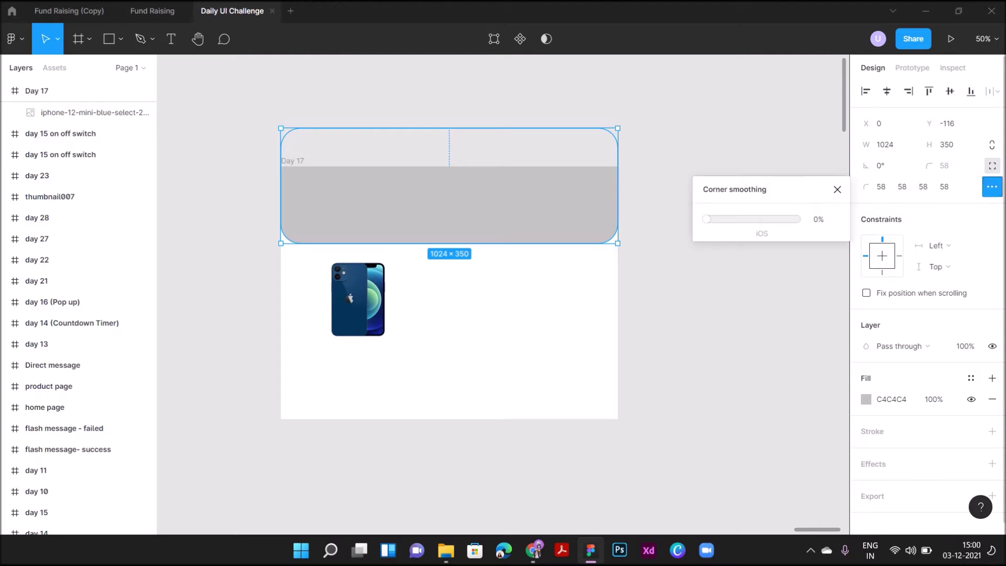
{"action": "left_click_drag", "start_coordinate": [707, 219], "coordinate": [797, 219]}
{"action": "left_click", "coordinate": [992, 186]}
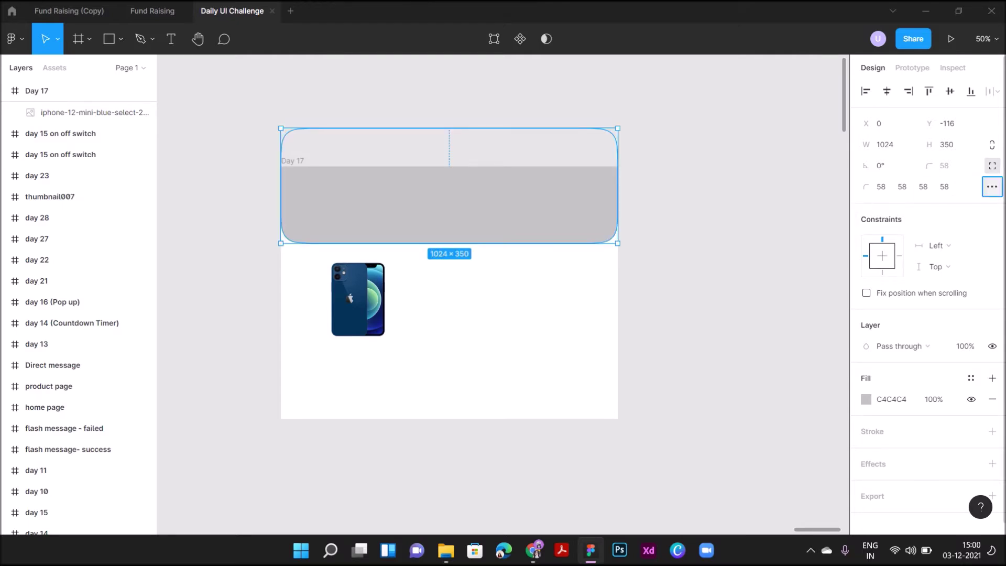
Step: Shift the banner rectangle up slightly to Y -129
{"action": "left_click", "coordinate": [733, 210]}
{"action": "left_click_drag", "start_coordinate": [461, 206], "coordinate": [461, 202]}
{"action": "left_click", "coordinate": [471, 293]}
{"action": "left_click", "coordinate": [450, 207]}
Step: Try lavender B5B5DA, blue 7197BB and pale lavender D7D7EA as fills for the banner rectangle
{"action": "left_click", "coordinate": [866, 399]}
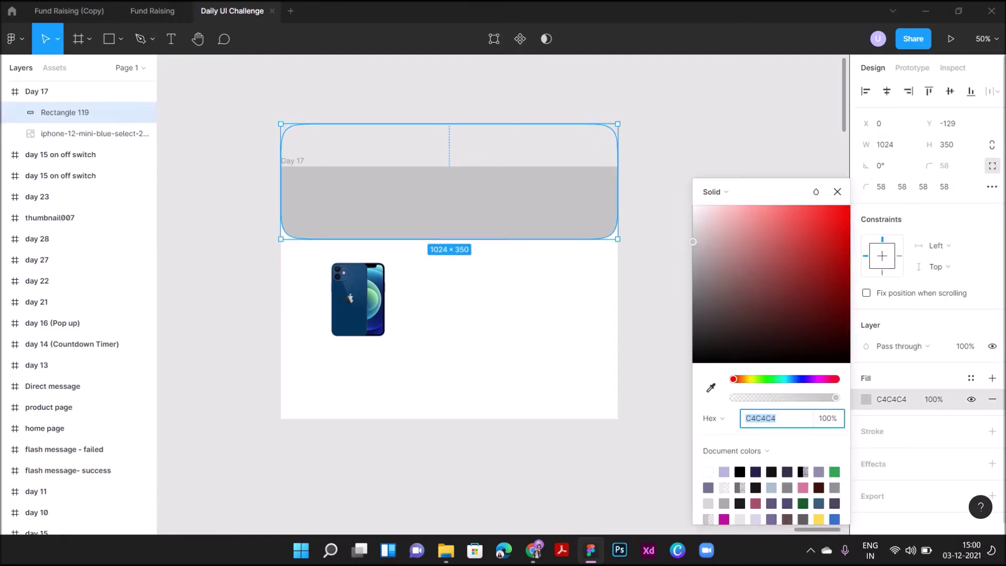
{"action": "key", "text": "i"}
{"action": "left_click", "coordinate": [723, 472]}
{"action": "left_click", "coordinate": [710, 388]}
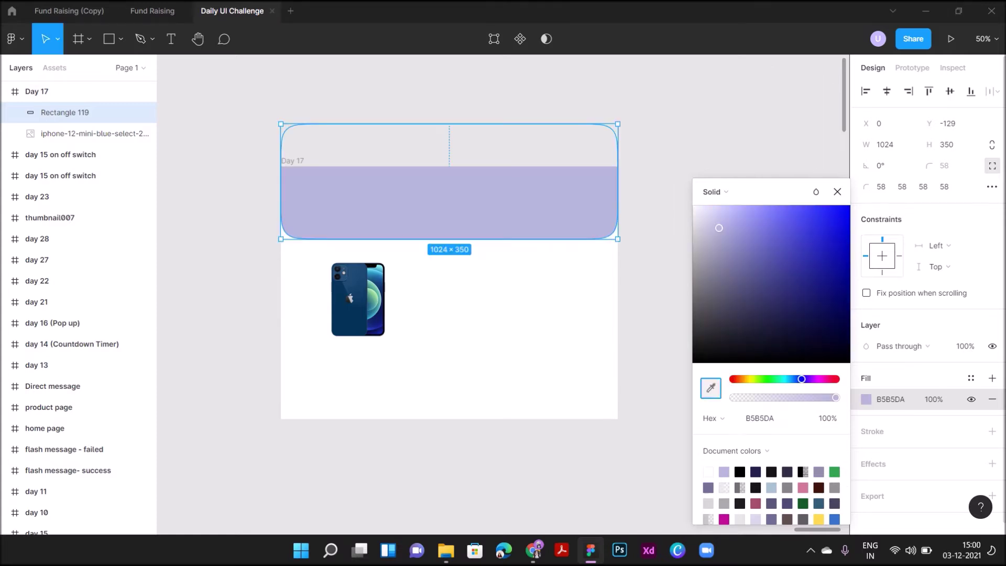
{"action": "left_click", "coordinate": [710, 388]}
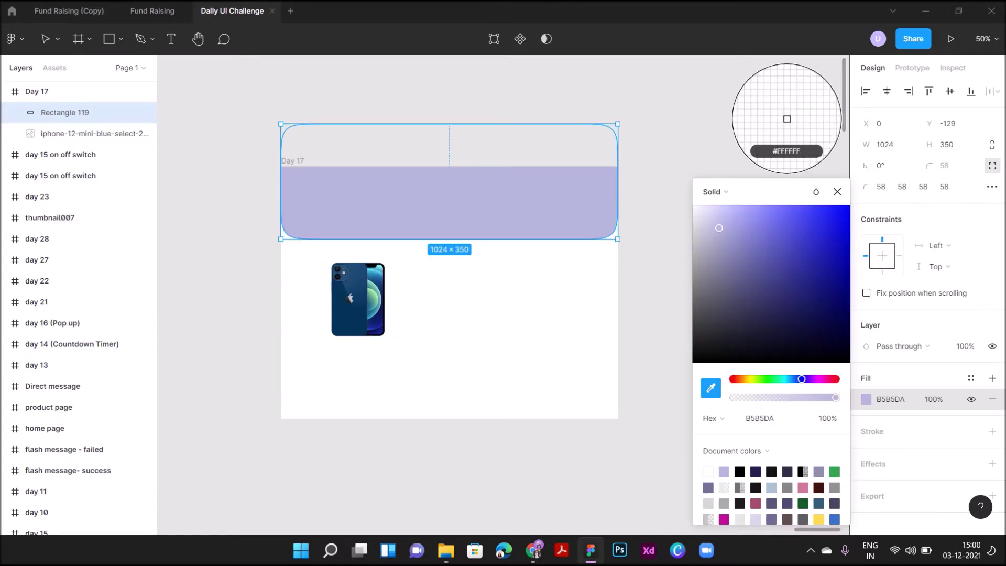
{"action": "left_click", "coordinate": [358, 298]}
{"action": "left_click_drag", "start_coordinate": [807, 292], "coordinate": [764, 227]}
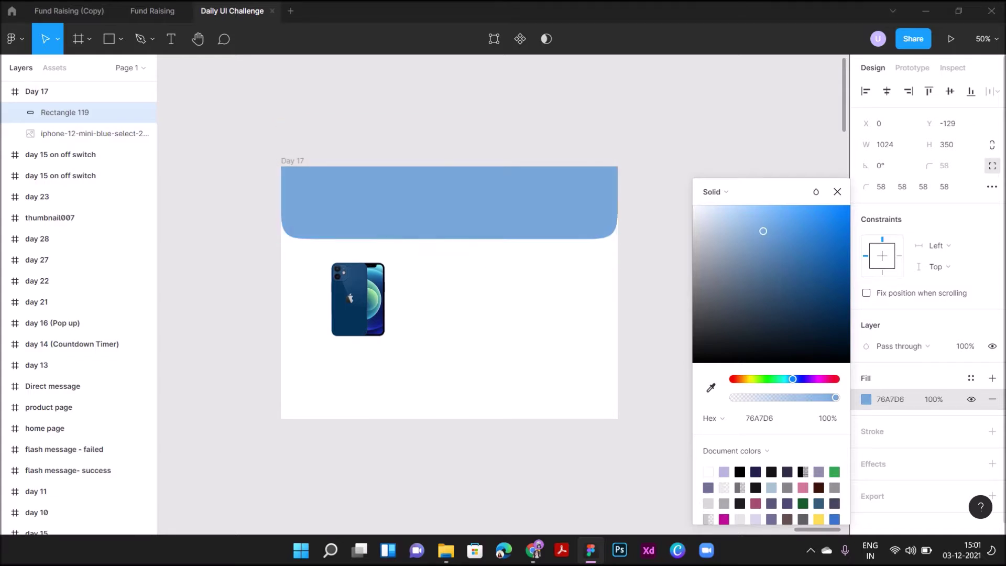
{"action": "left_click", "coordinate": [754, 247]}
{"action": "left_click", "coordinate": [710, 388]}
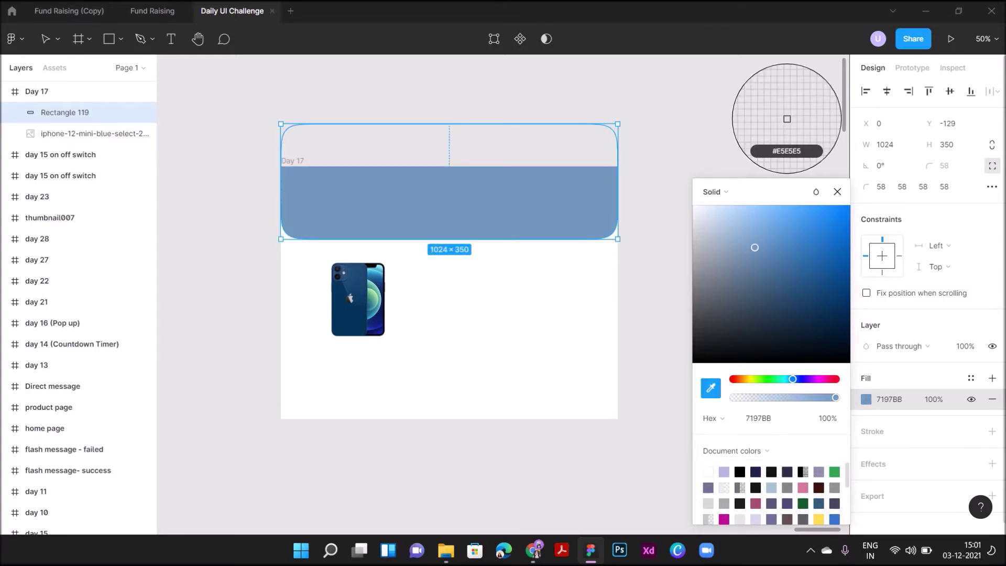
{"action": "left_click", "coordinate": [786, 119]}
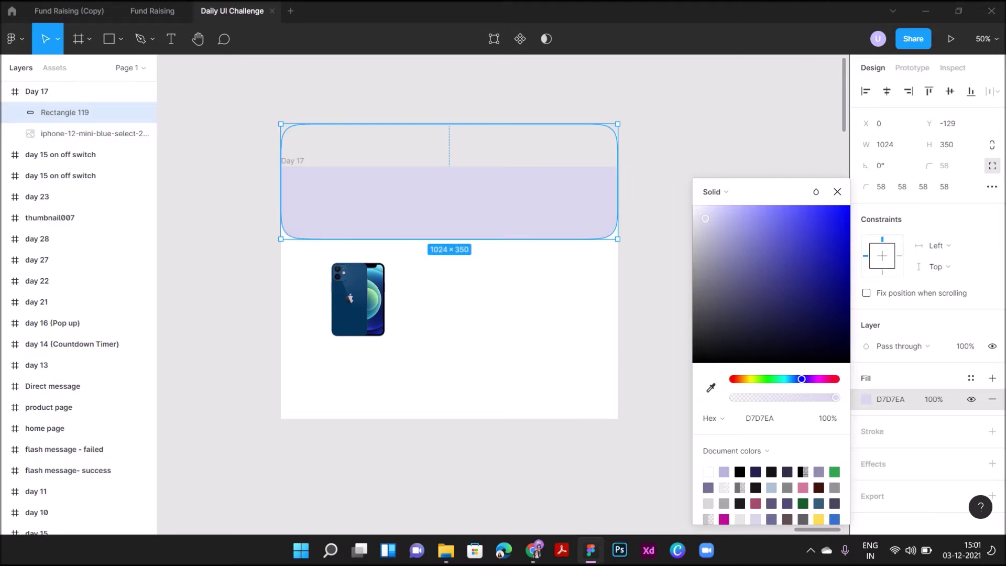
Step: Fill the banner rectangle with the dark blue document colour 335F7A
{"action": "left_click", "coordinate": [710, 388]}
{"action": "scroll", "coordinate": [771, 493], "scroll_direction": "down", "scroll_amount": 1}
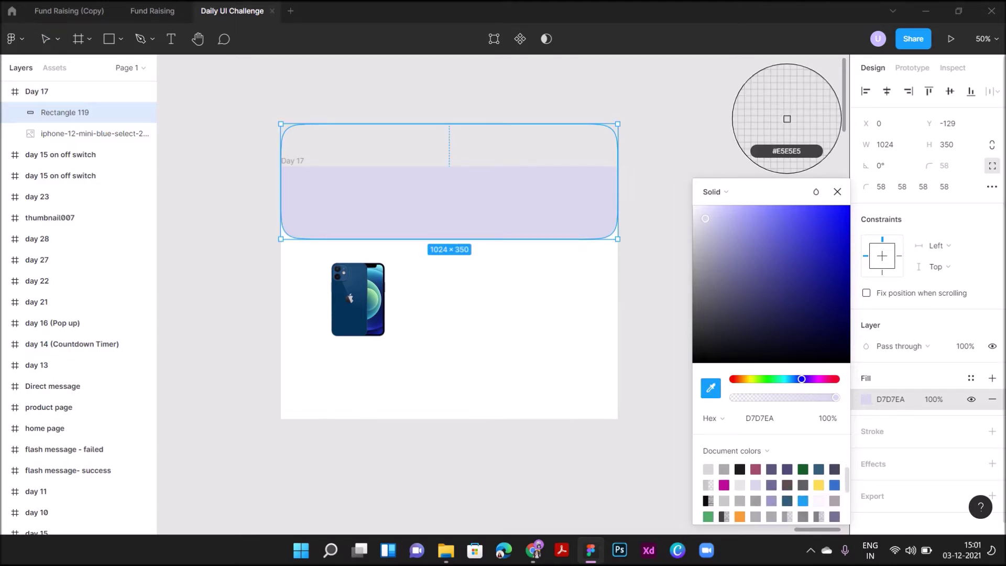
{"action": "left_click", "coordinate": [787, 501]}
{"action": "key", "text": "Escape"}
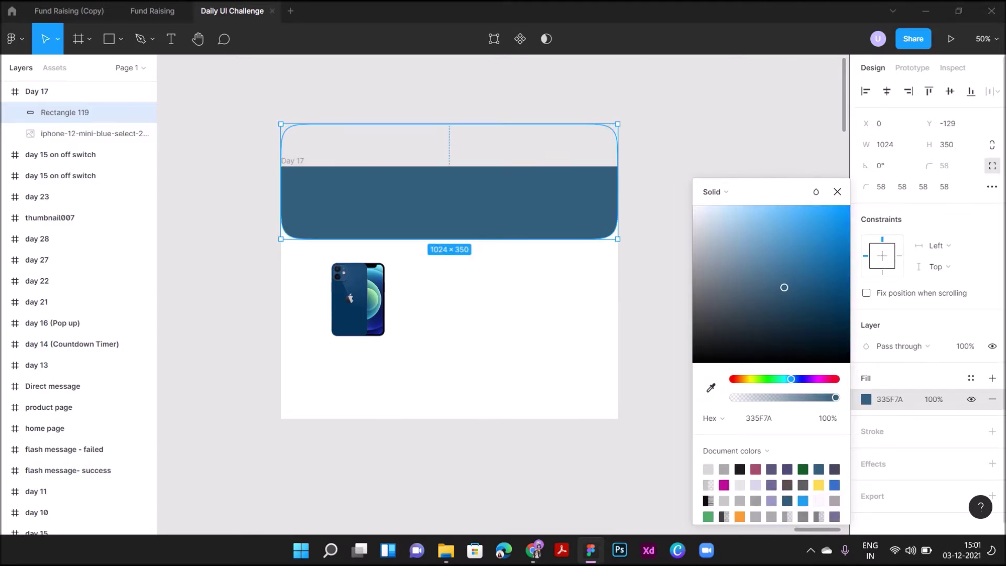
{"action": "left_click", "coordinate": [837, 192]}
{"action": "left_click", "coordinate": [665, 141]}
Step: Add the text "Thanks for your purchase" inside the blue banner
{"action": "left_click", "coordinate": [172, 39]}
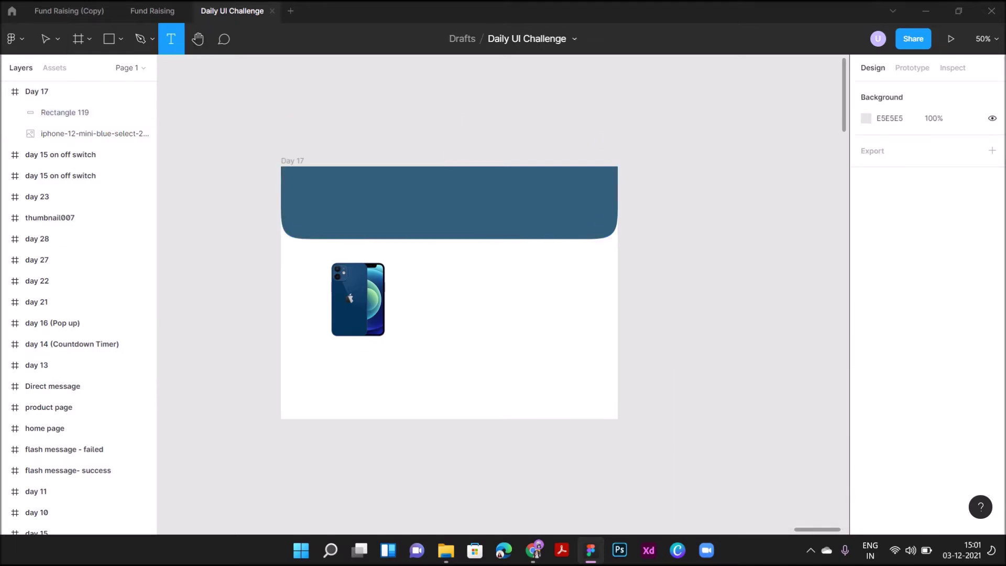
{"action": "left_click", "coordinate": [401, 200]}
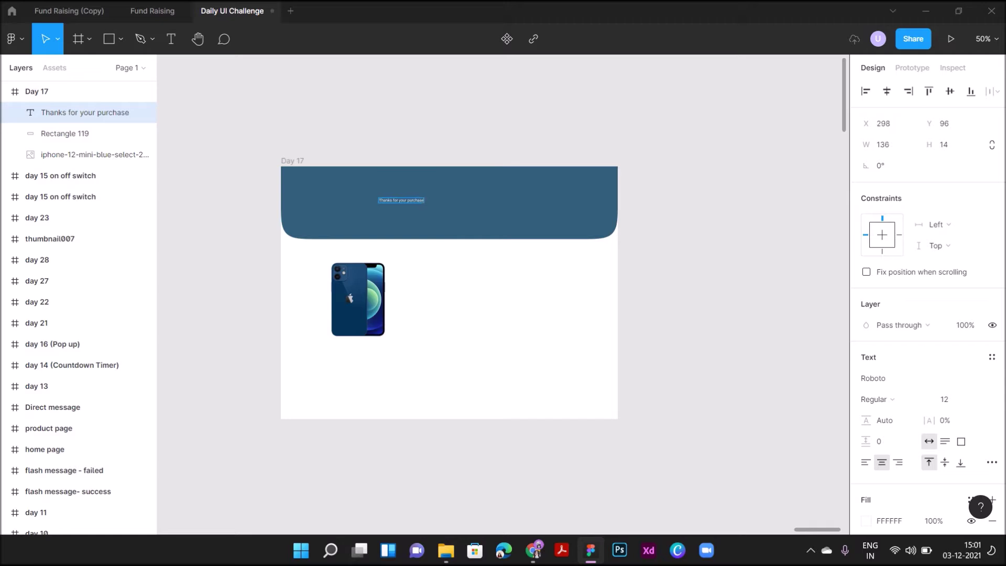
{"action": "key", "text": "Escape"}
Step: Set the banner text to size 48 in the Poppins font
{"action": "left_click", "coordinate": [964, 399]}
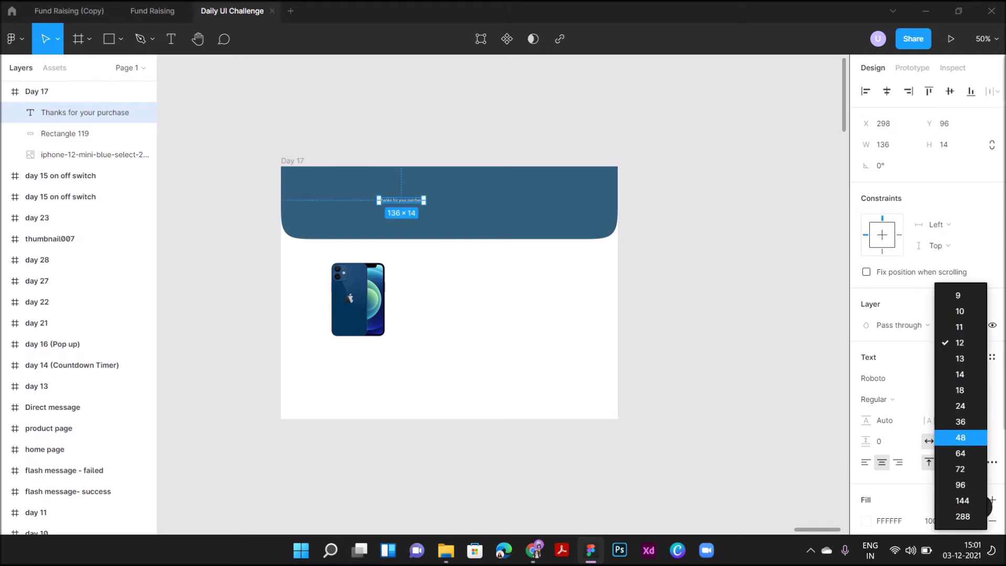
{"action": "left_click", "coordinate": [960, 437]}
{"action": "left_click", "coordinate": [891, 378]}
{"action": "type", "text": "Poppins"}
{"action": "key", "text": "Return"}
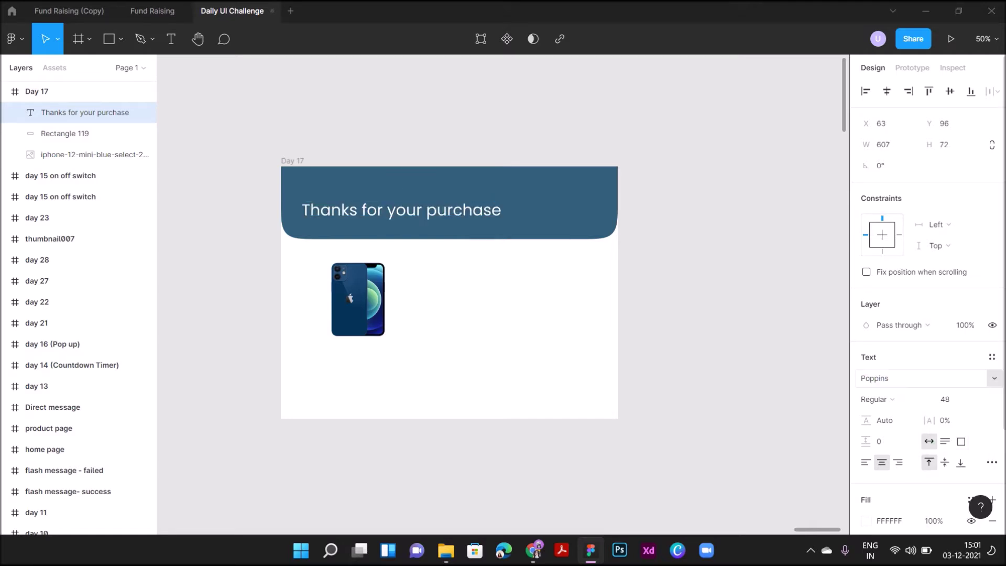
Step: Give the banner text Medium weight and move it to about X 307, Y 72
{"action": "left_click", "coordinate": [872, 399]}
{"action": "left_click", "coordinate": [886, 328]}
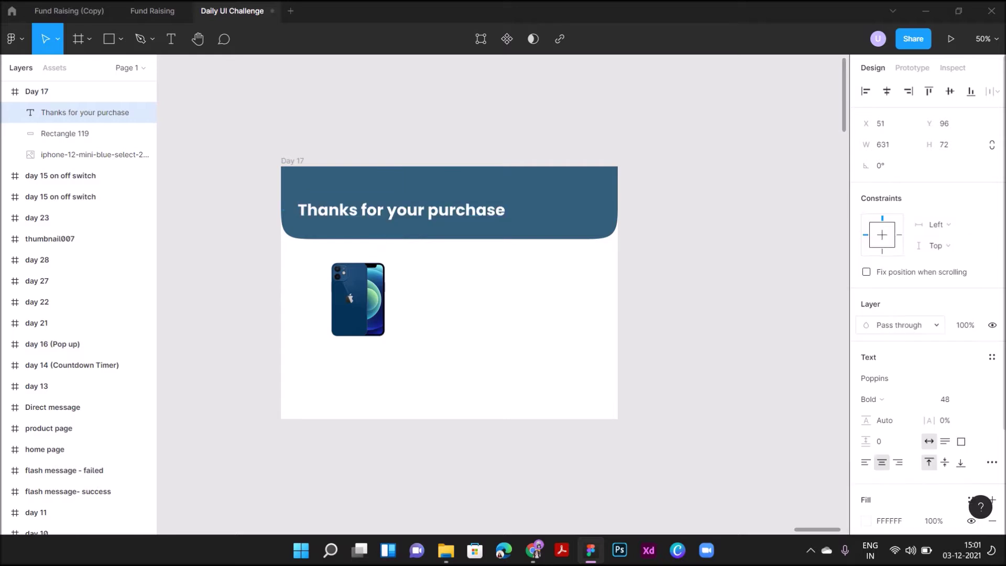
{"action": "left_click", "coordinate": [872, 400]}
{"action": "left_click", "coordinate": [891, 299]}
{"action": "left_click_drag", "start_coordinate": [401, 210], "coordinate": [483, 202]}
{"action": "left_click", "coordinate": [505, 286]}
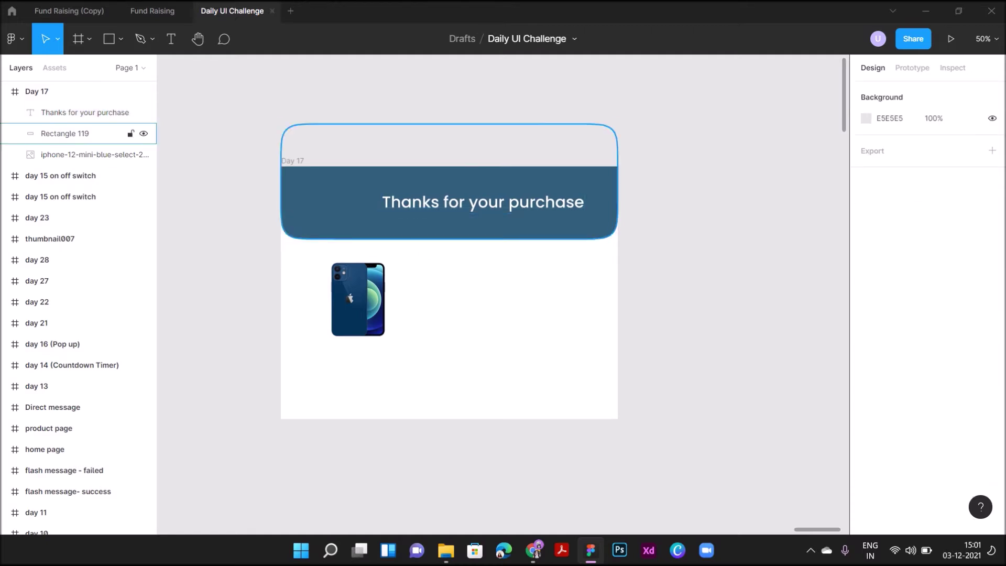
Step: Reduce the banner rectangle's corner radius to 47
{"action": "left_click", "coordinate": [545, 227]}
{"action": "left_click", "coordinate": [992, 165]}
{"action": "left_click_drag", "start_coordinate": [929, 165], "coordinate": [788, 170]}
{"action": "left_click", "coordinate": [991, 166]}
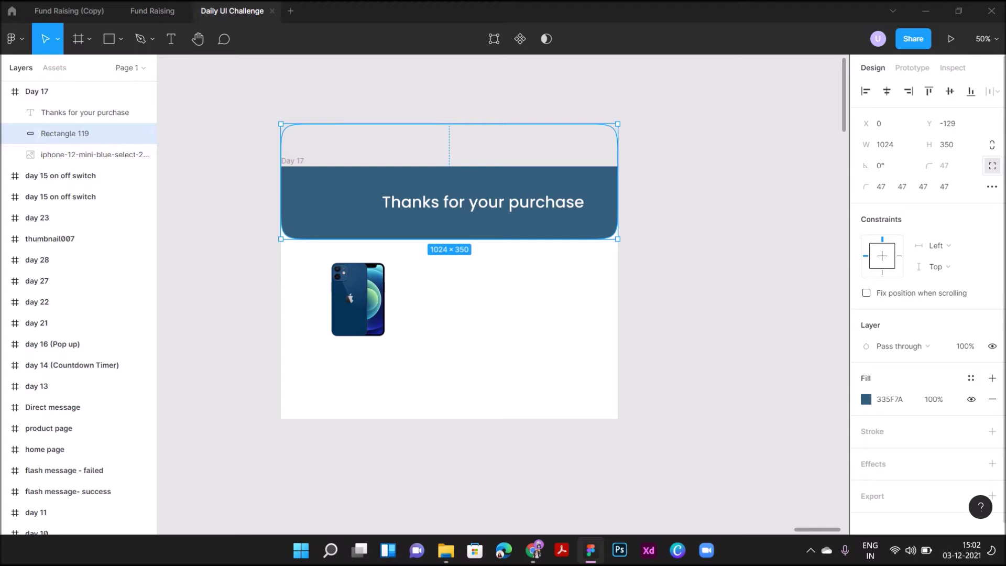
{"action": "left_click", "coordinate": [992, 186]}
{"action": "left_click", "coordinate": [743, 293]}
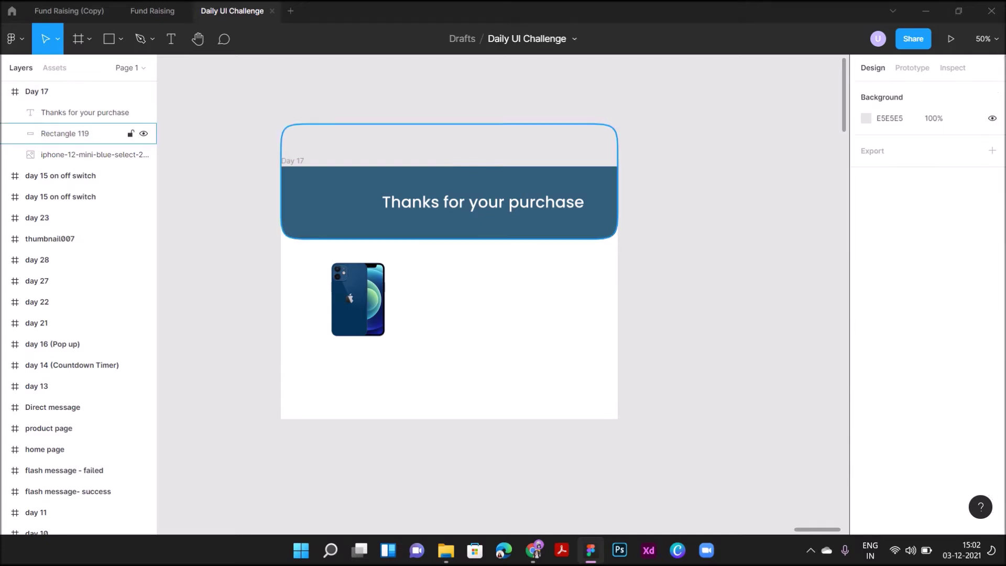
Step: Break the banner text so "purchase" sits on a second line, and move the text toward the banner's right end
{"action": "left_click", "coordinate": [483, 202]}
{"action": "key", "text": "Return"}
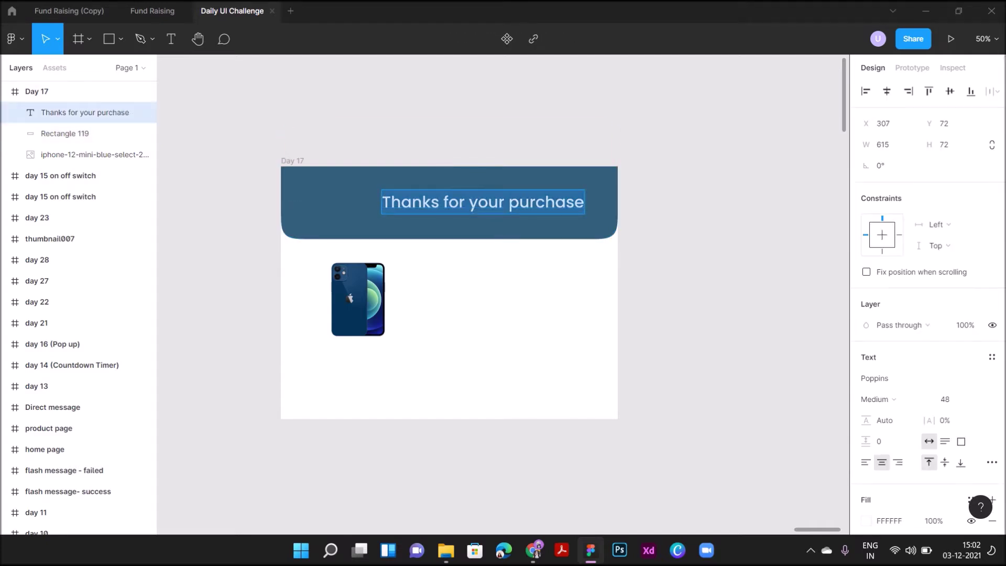
{"action": "left_click", "coordinate": [508, 202]}
{"action": "key", "text": "Return"}
{"action": "key", "text": "Escape"}
{"action": "left_click_drag", "start_coordinate": [483, 210], "coordinate": [513, 198]}
Step: Set the banner text to SemiBold at size 42 and reposition it at about X 542, Y 46
{"action": "left_click", "coordinate": [876, 398]}
{"action": "left_click", "coordinate": [885, 313]}
{"action": "left_click", "coordinate": [944, 398]}
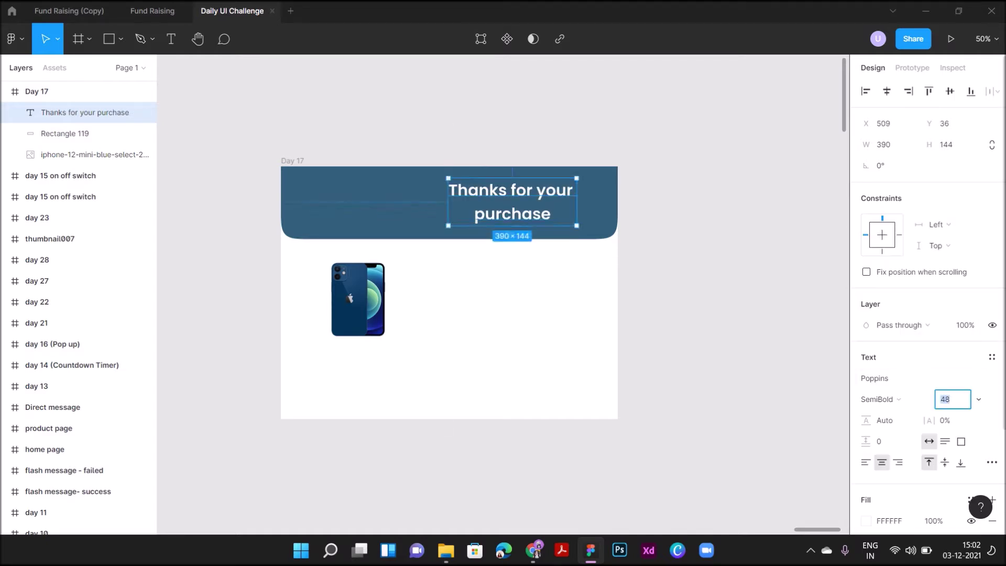
{"action": "type", "text": "42"}
{"action": "key", "text": "Return"}
{"action": "left_click_drag", "start_coordinate": [511, 202], "coordinate": [513, 203]}
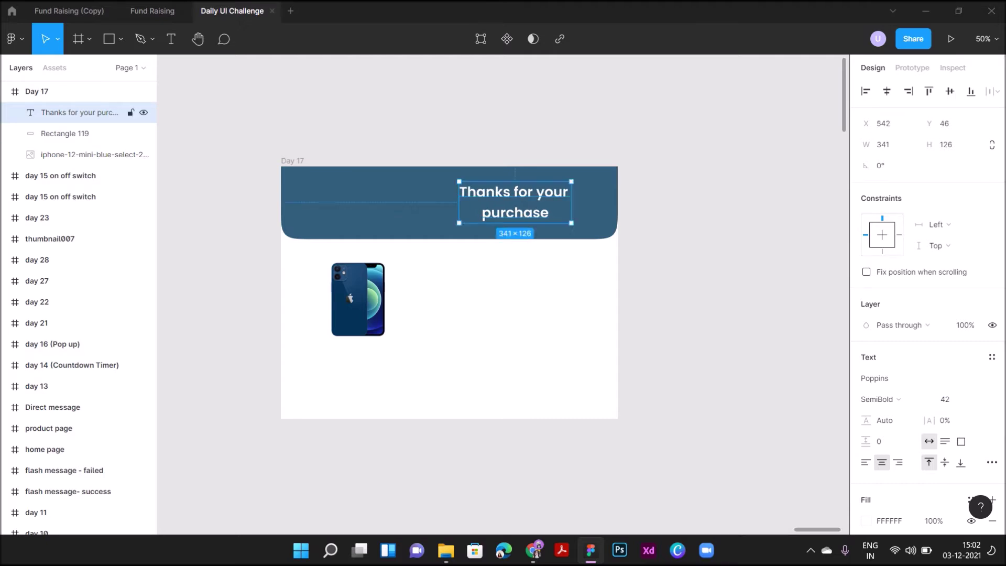
{"action": "key", "text": "Escape"}
Step: Open the Phosphor Icons plugin and look through the regular icons matching "ti" for a confirmation icon
{"action": "left_click", "coordinate": [16, 39]}
{"action": "mouse_move", "coordinate": [39, 219]}
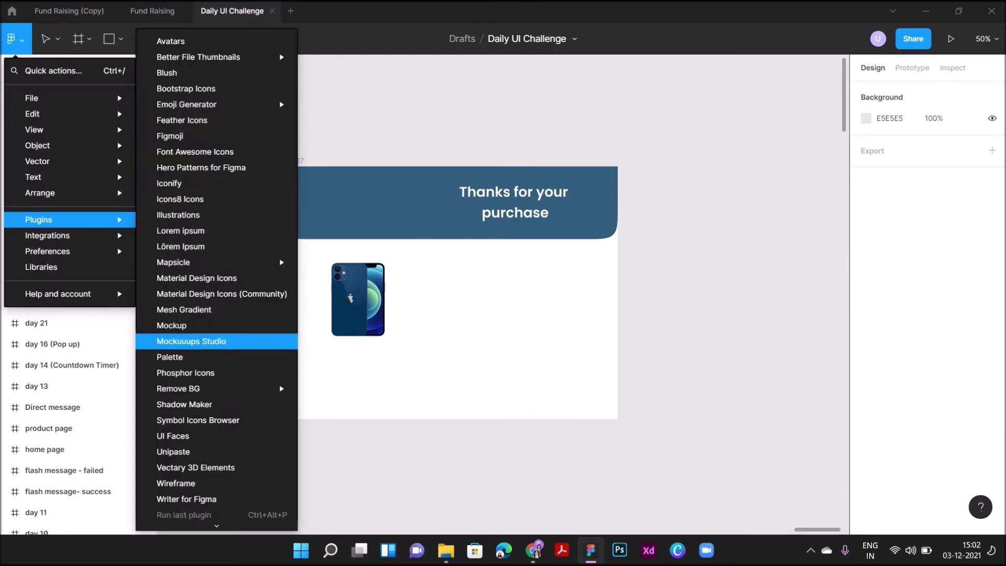
{"action": "left_click", "coordinate": [185, 372]}
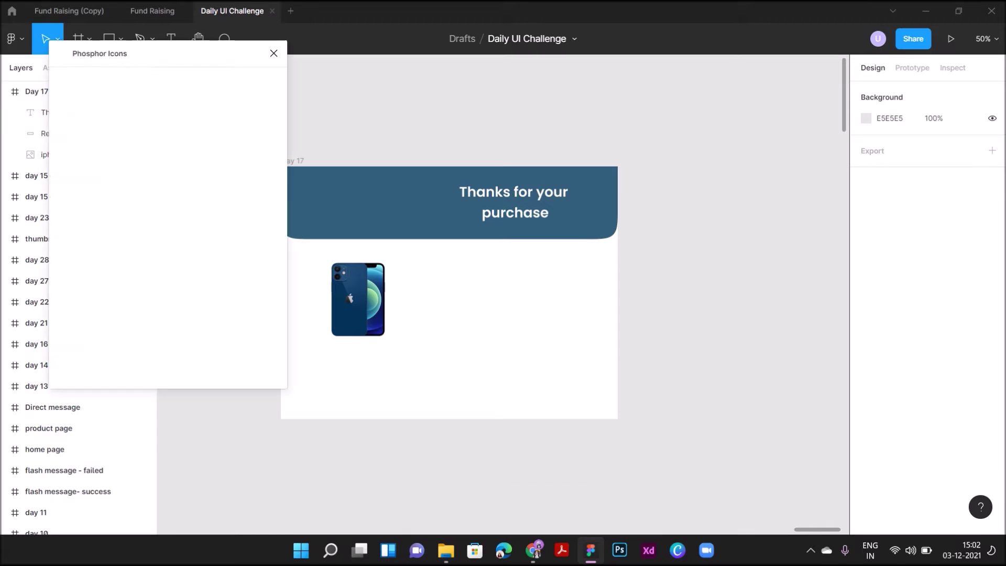
{"action": "left_click", "coordinate": [173, 84]}
{"action": "type", "text": "ti"}
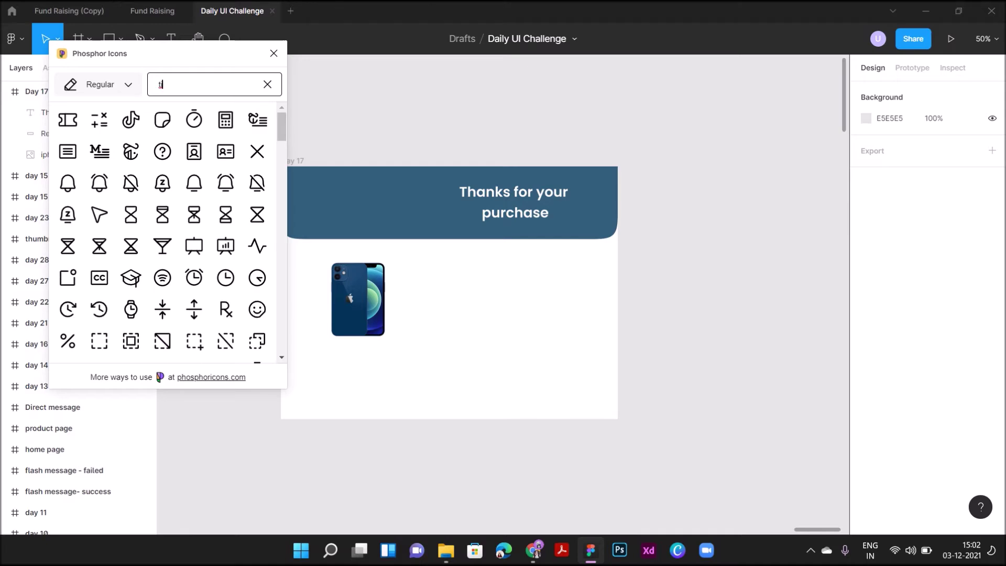
{"action": "scroll", "coordinate": [163, 158], "scroll_direction": "down", "scroll_amount": 10}
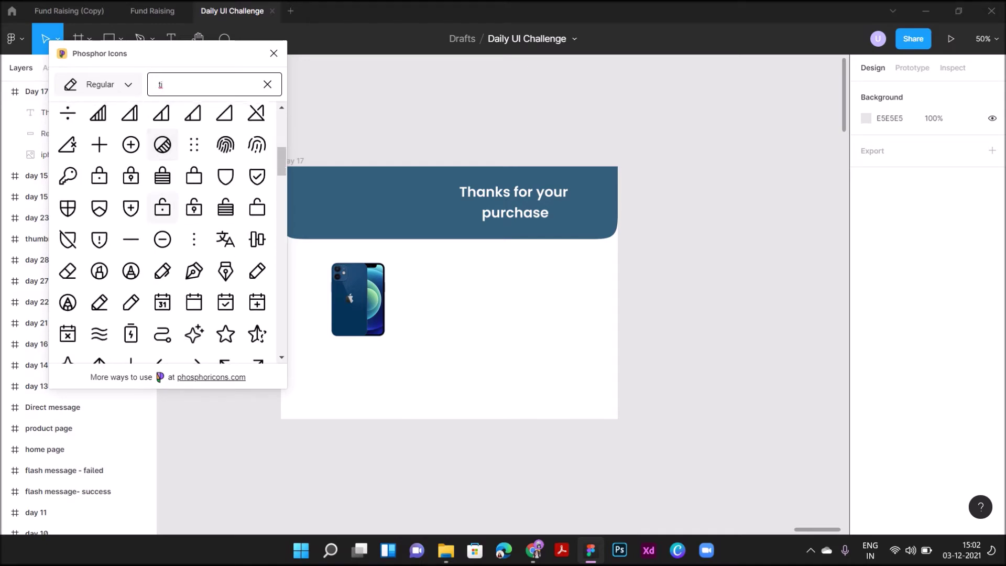
{"action": "scroll", "coordinate": [162, 142], "scroll_direction": "down", "scroll_amount": 10}
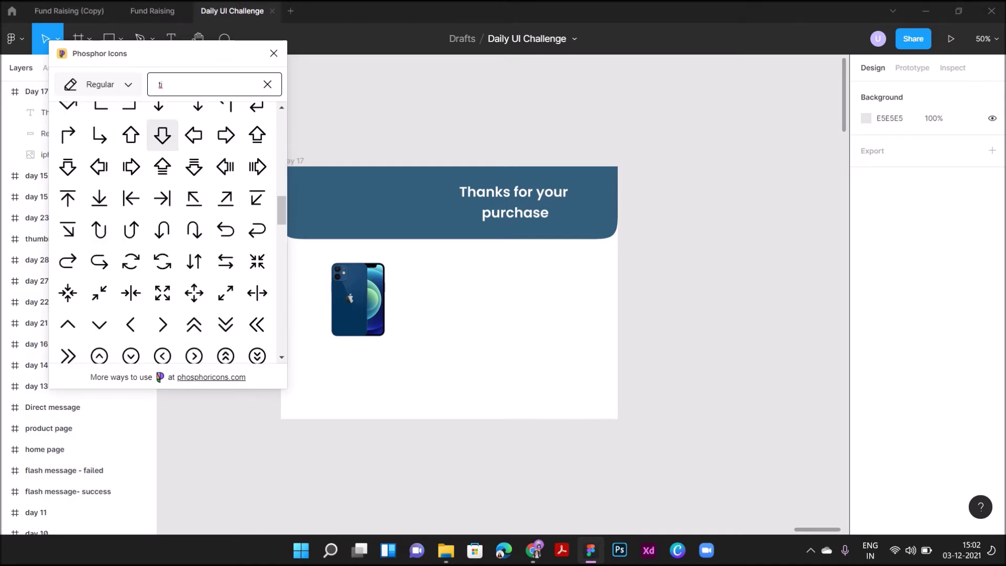
{"action": "scroll", "coordinate": [163, 138], "scroll_direction": "down", "scroll_amount": 15}
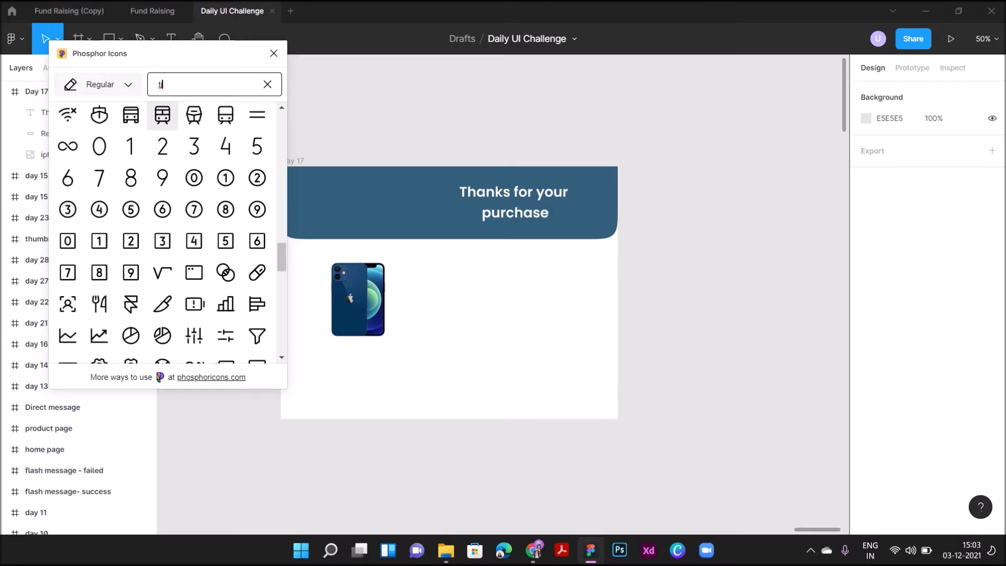
{"action": "scroll", "coordinate": [162, 141], "scroll_direction": "down", "scroll_amount": 15}
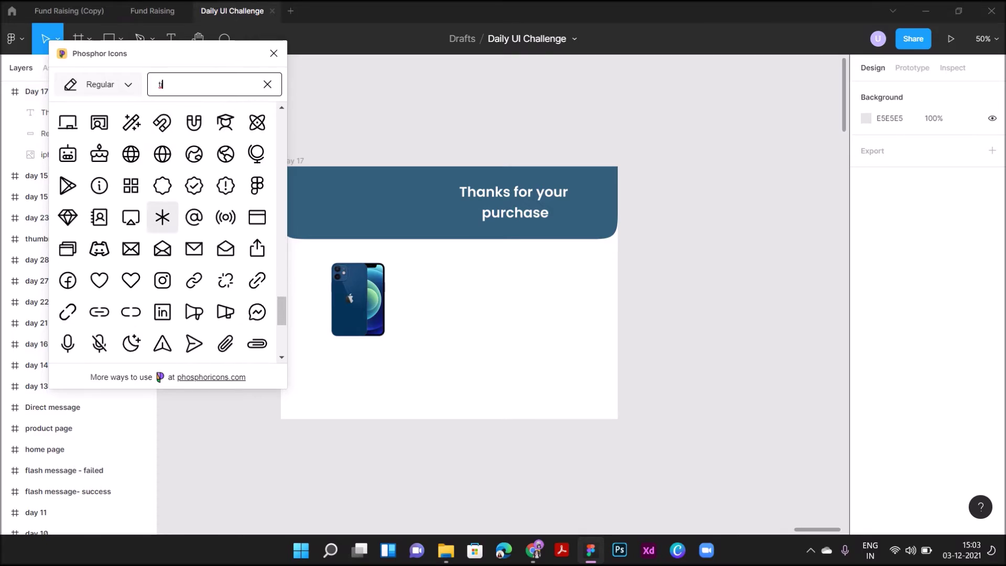
{"action": "scroll", "coordinate": [162, 220], "scroll_direction": "down", "scroll_amount": 2}
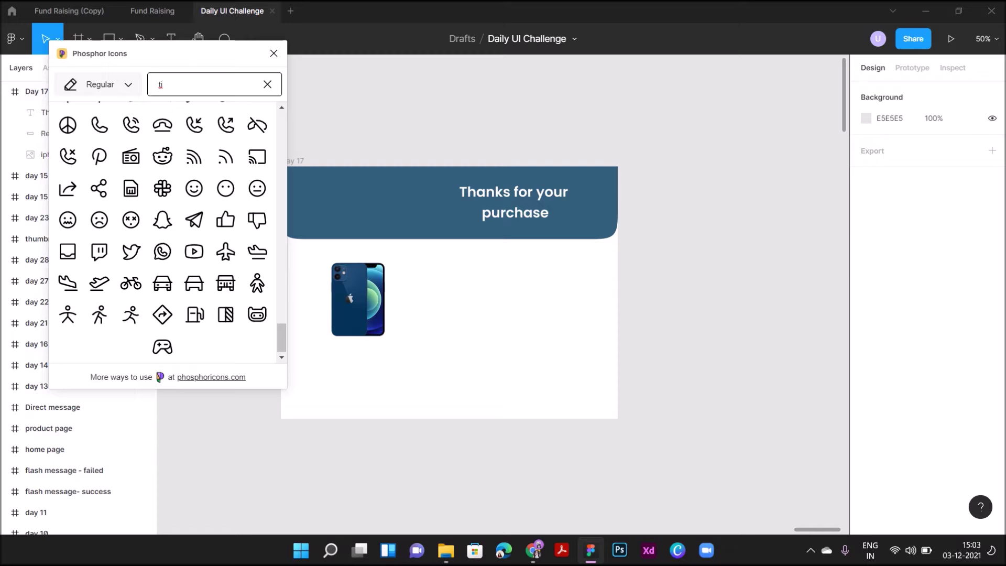
Step: Search the Phosphor icons for "right" and look through the matches
{"action": "key", "text": "BackSpace"}
{"action": "key", "text": "BackSpace"}
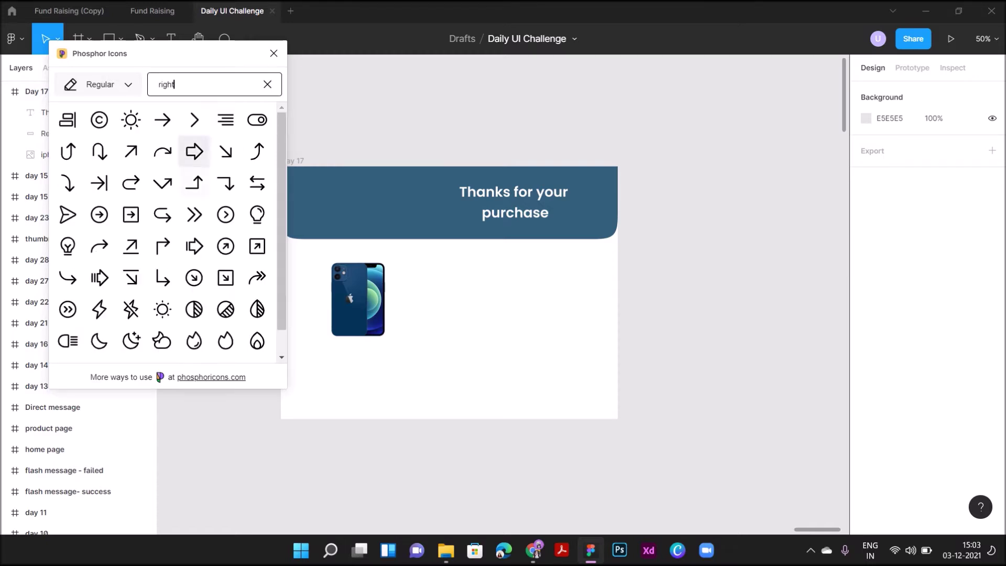
{"action": "scroll", "coordinate": [194, 283], "scroll_direction": "down", "scroll_amount": 1}
{"action": "scroll", "coordinate": [194, 283], "scroll_direction": "up", "scroll_amount": 1}
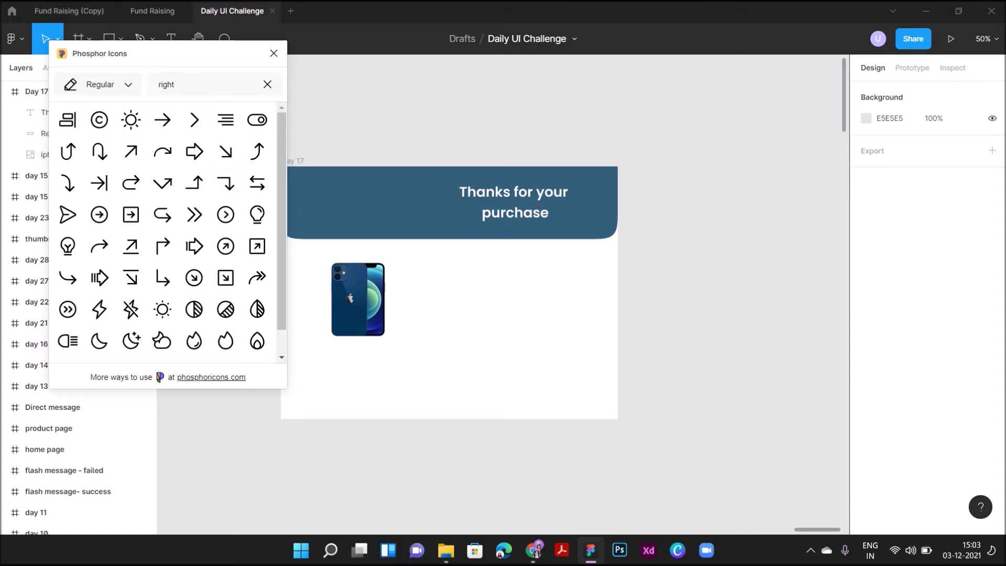
Step: Clear the icon search and insert the regular check-circle icon onto the Day 17 canvas, beside the phone image
{"action": "key", "text": "BackSpace"}
{"action": "key", "text": "BackSpace"}
{"action": "key", "text": "BackSpace"}
{"action": "key", "text": "BackSpace"}
{"action": "key", "text": "BackSpace"}
{"action": "scroll", "coordinate": [225, 152], "scroll_direction": "down", "scroll_amount": 5}
{"action": "scroll", "coordinate": [226, 151], "scroll_direction": "down", "scroll_amount": 15}
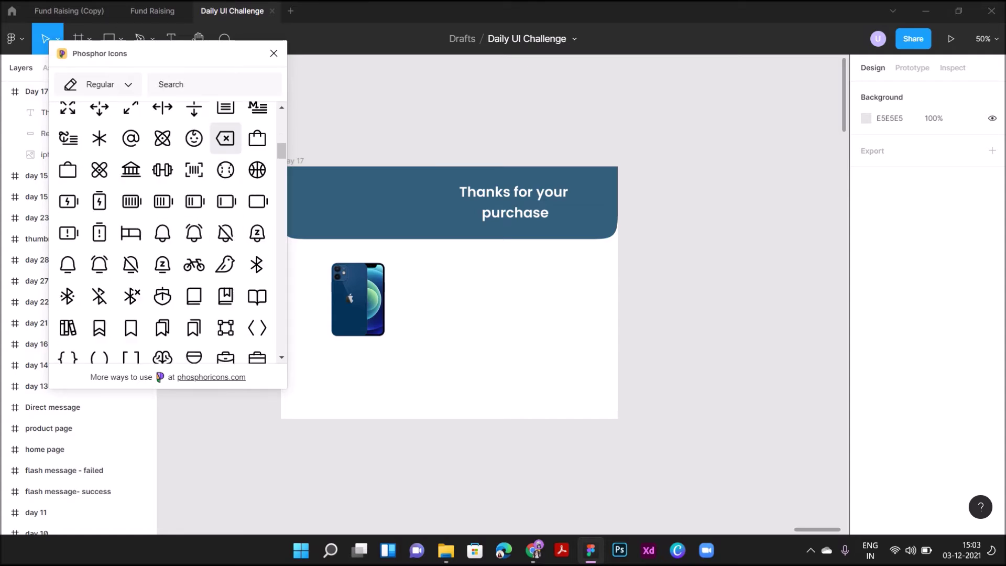
{"action": "scroll", "coordinate": [225, 155], "scroll_direction": "down", "scroll_amount": 2}
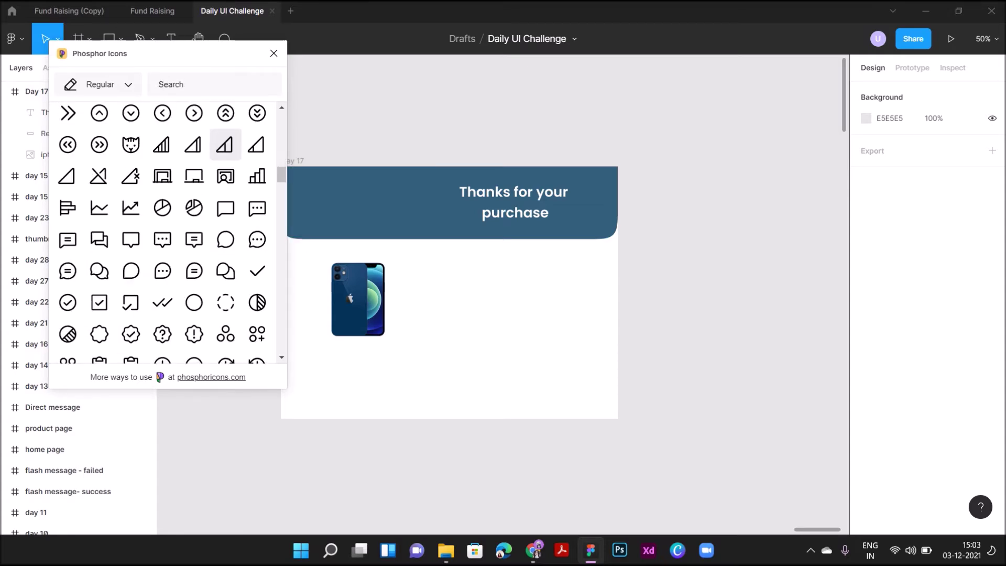
{"action": "left_click_drag", "start_coordinate": [68, 302], "coordinate": [430, 344]}
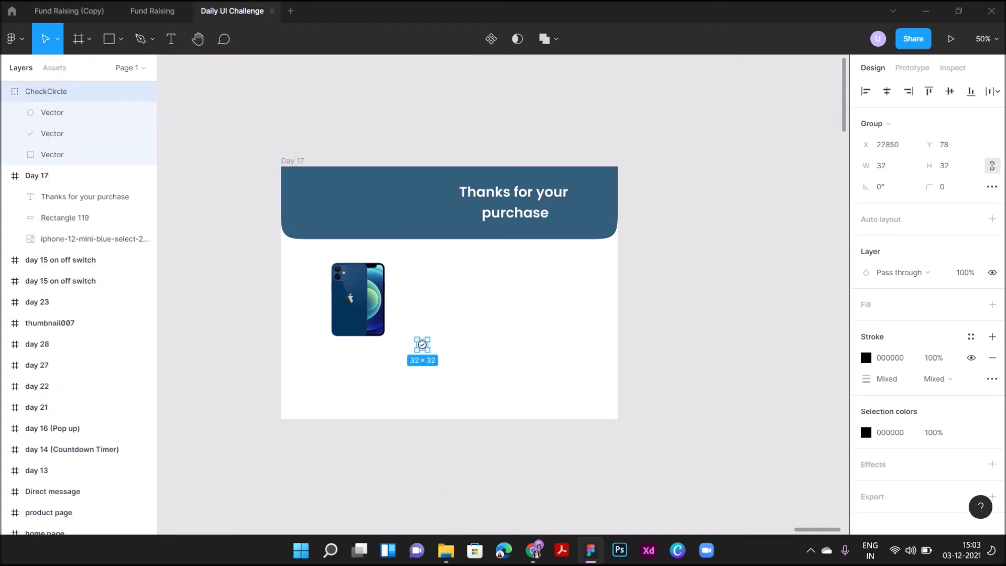
Step: Enlarge the check-circle icon to 86 × 86 with a white FFFFFF stroke and place it in the banner, left of the text
{"action": "left_click_drag", "start_coordinate": [427, 350], "coordinate": [435, 200]}
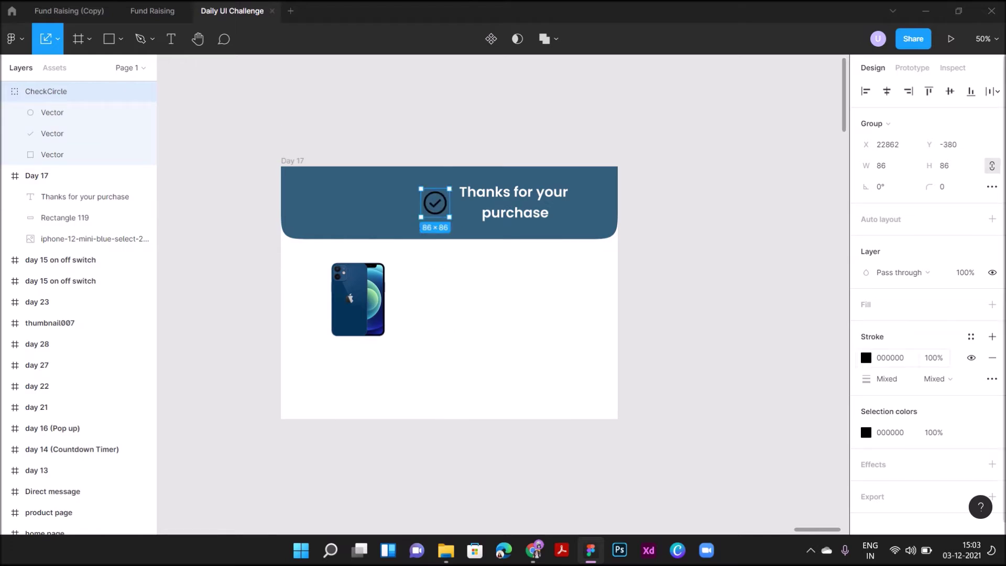
{"action": "left_click", "coordinate": [866, 357]}
{"action": "left_click", "coordinate": [744, 398]}
{"action": "left_click", "coordinate": [836, 191]}
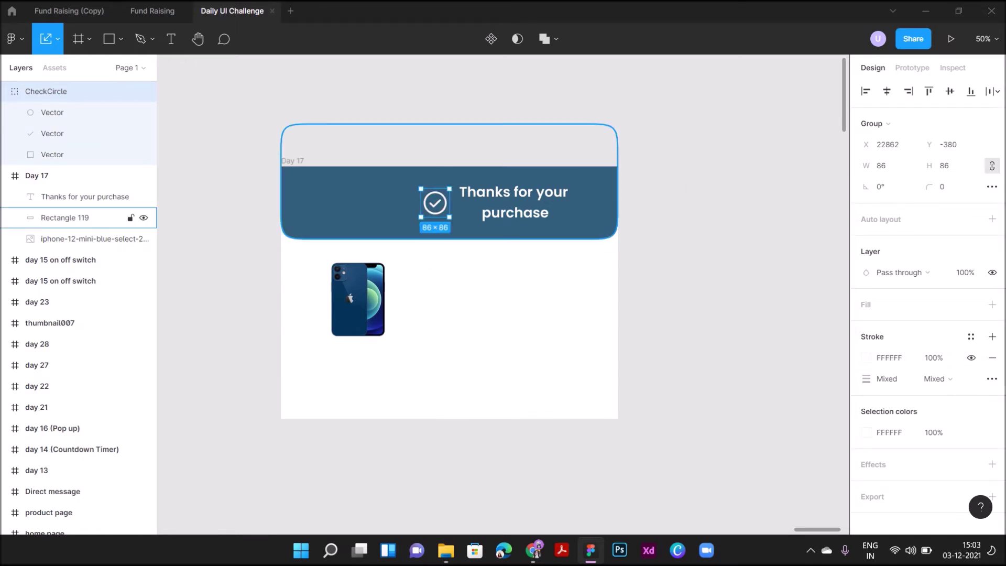
{"action": "left_click_drag", "start_coordinate": [435, 202], "coordinate": [391, 203]}
Step: Put "Thanks for your purchase" on one line in a 574-wide box beside the check icon and give it Medium weight
{"action": "left_click", "coordinate": [515, 202]}
{"action": "key", "text": "v"}
{"action": "mouse_move", "coordinate": [571, 202]}
{"action": "left_mouse_down"}
{"action": "mouse_move", "coordinate": [646, 202]}
{"action": "mouse_move", "coordinate": [587, 202]}
{"action": "left_mouse_up"}
{"action": "key", "text": "Return"}
{"action": "left_click", "coordinate": [489, 212]}
{"action": "key", "text": "BackSpace"}
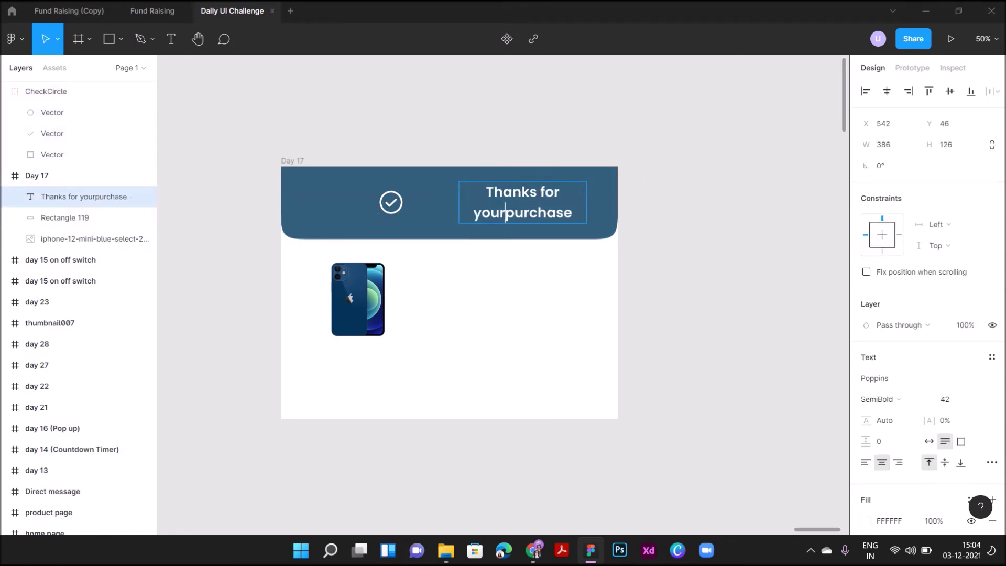
{"action": "key", "text": "Escape"}
{"action": "left_click_drag", "start_coordinate": [586, 202], "coordinate": [648, 202]}
{"action": "left_click_drag", "start_coordinate": [587, 194], "coordinate": [536, 203]}
{"action": "key", "text": "Down"}
{"action": "key", "text": "Down"}
{"action": "left_click", "coordinate": [881, 399]}
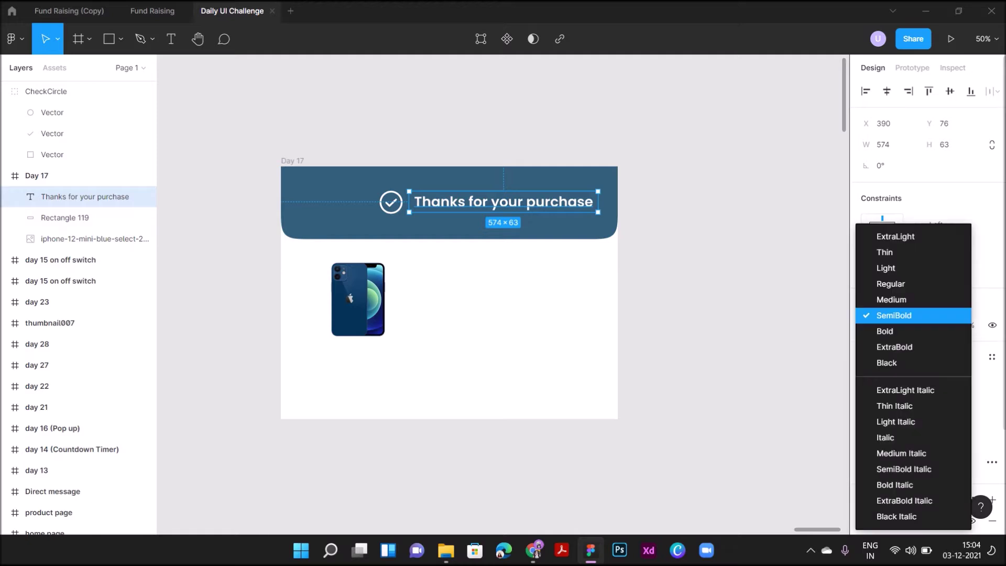
{"action": "left_click", "coordinate": [891, 299]}
Step: Try the Sofia and Montserrat fonts on the banner text, and return it to Poppins Medium
{"action": "left_click", "coordinate": [993, 378]}
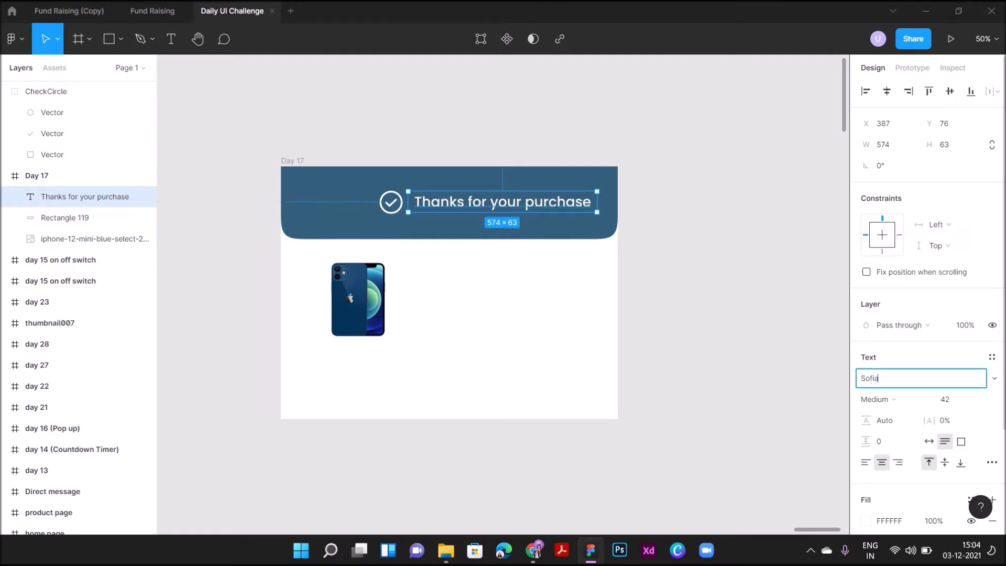
{"action": "key", "text": "Return"}
{"action": "left_click", "coordinate": [993, 378]}
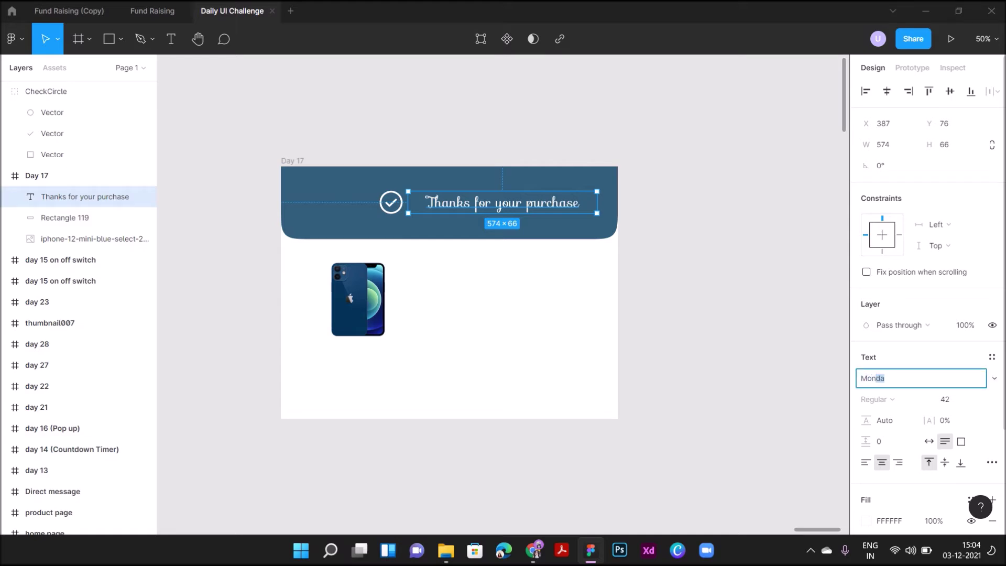
{"action": "key", "text": "Return"}
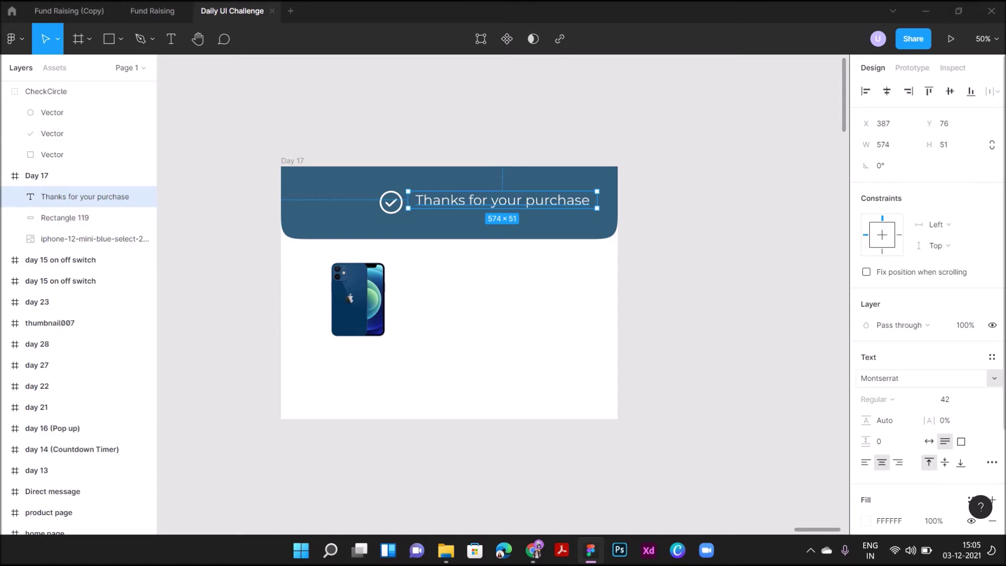
{"action": "left_click", "coordinate": [922, 377]}
{"action": "left_click", "coordinate": [885, 386]}
{"action": "left_click", "coordinate": [876, 399]}
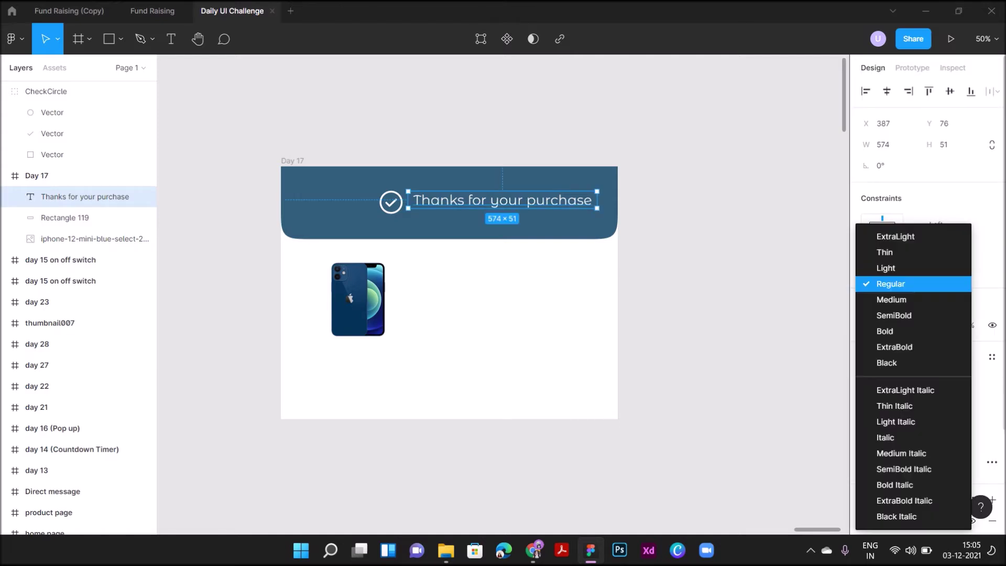
{"action": "left_click", "coordinate": [891, 299]}
{"action": "left_click", "coordinate": [921, 378]}
{"action": "type", "text": "Popp"}
{"action": "key", "text": "Return"}
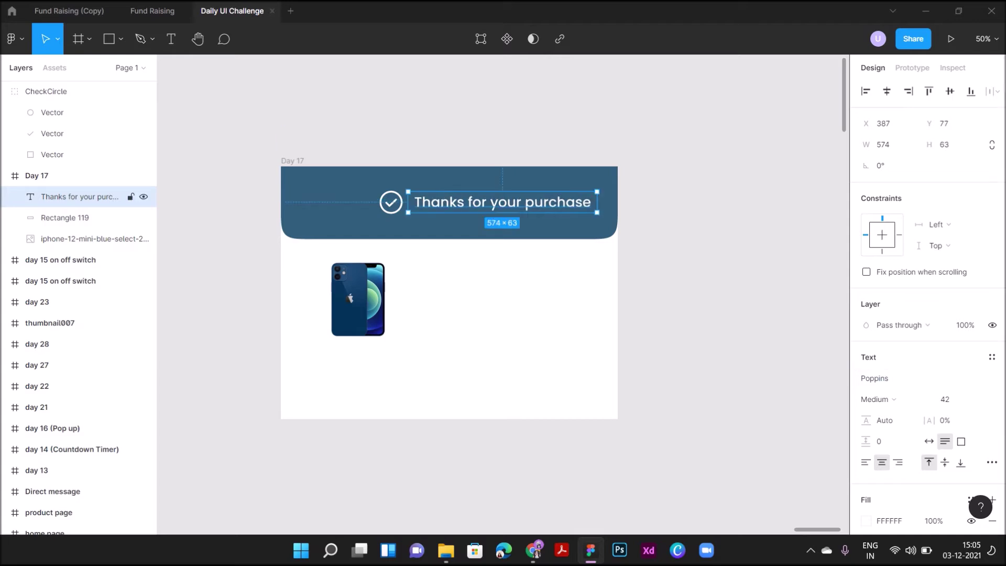
Step: Set the check-circle icon's stroke weight to 4, and scale the icon down to 78 × 78 beside the banner text
{"action": "left_click", "coordinate": [371, 204]}
{"action": "left_click", "coordinate": [391, 202]}
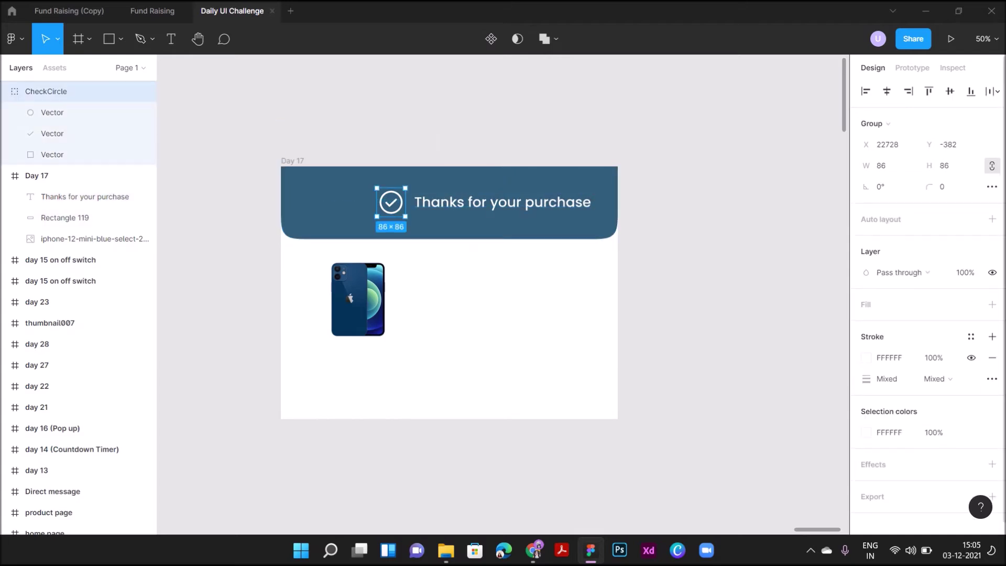
{"action": "type", "text": "2"}
{"action": "key", "text": "Return"}
{"action": "type", "text": "4"}
{"action": "key", "text": "Return"}
{"action": "left_click_drag", "start_coordinate": [405, 216], "coordinate": [396, 201]}
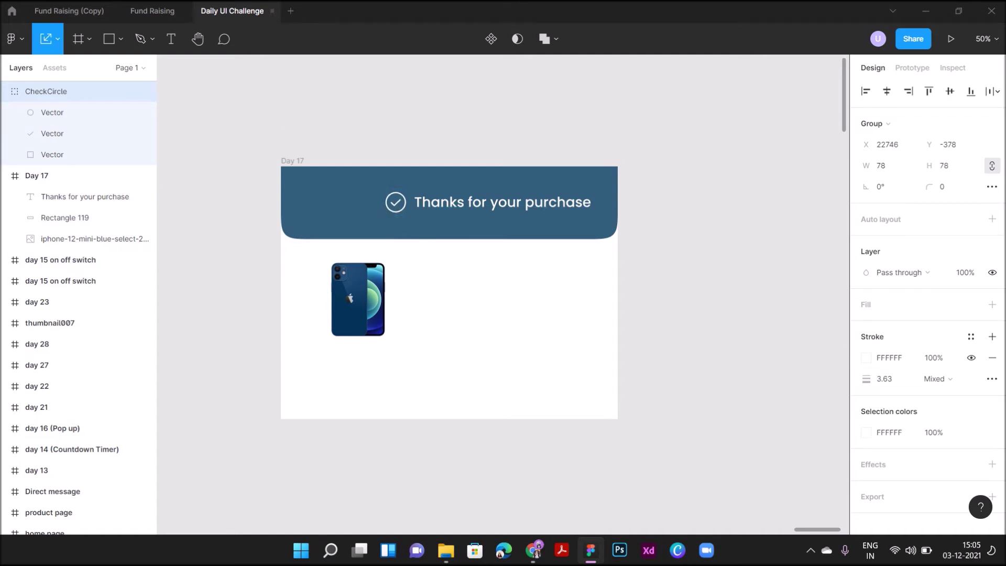
Step: Duplicate the banner text below the banner at about X 387, Y 277 and fill the copy with the banner blue 335F7A
{"action": "left_click_drag", "start_coordinate": [503, 202], "coordinate": [502, 267], "text": "alt"}
{"action": "left_click", "coordinate": [866, 521]}
{"action": "left_click_drag", "start_coordinate": [699, 338], "coordinate": [693, 350]}
{"action": "left_click", "coordinate": [710, 388]}
{"action": "left_click", "coordinate": [605, 221]}
{"action": "left_click", "coordinate": [837, 192]}
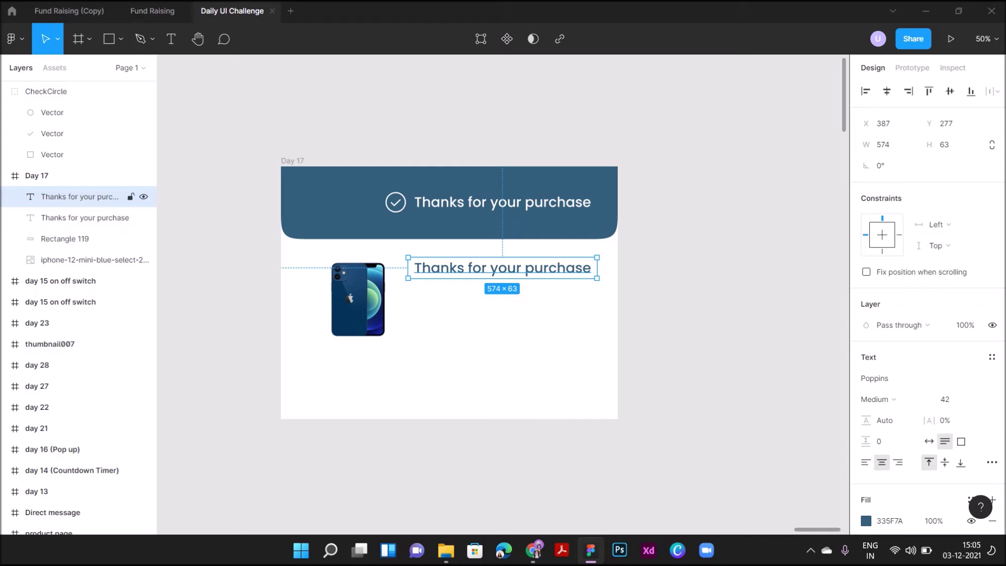
Step: Replace the duplicated text below the banner with "Order Summary"
{"action": "double_click", "coordinate": [503, 268]}
{"action": "key", "text": "BackSpace"}
{"action": "type", "text": "Order Summary"}
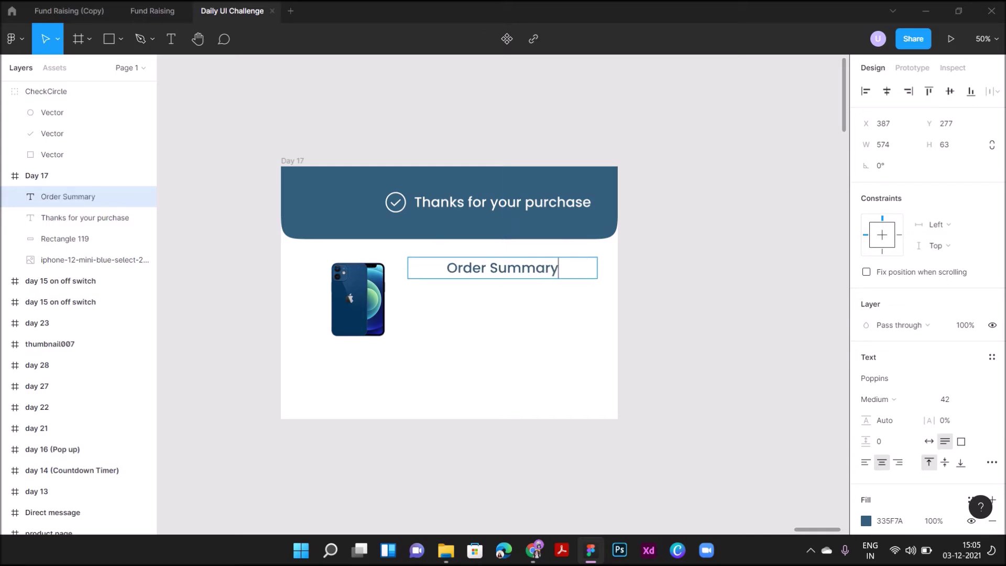
Step: Narrow the Order Summary text box and move it up just beneath the banner, and lower the phone image to about Y 309
{"action": "key", "text": "Escape"}
{"action": "left_click_drag", "start_coordinate": [597, 268], "coordinate": [524, 268]}
{"action": "left_click_drag", "start_coordinate": [479, 269], "coordinate": [509, 259]}
{"action": "left_click_drag", "start_coordinate": [357, 298], "coordinate": [357, 309]}
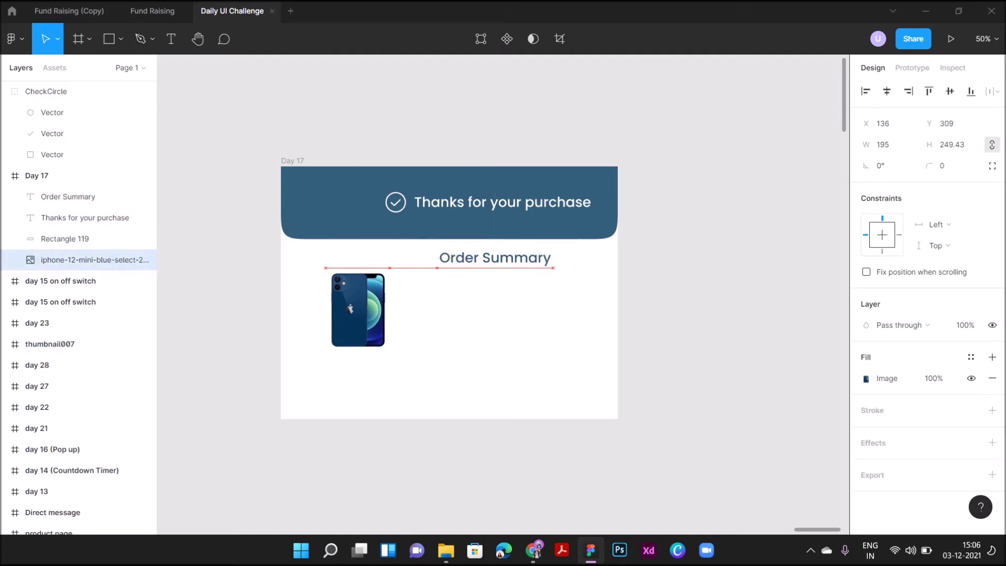
{"action": "key", "text": "Escape"}
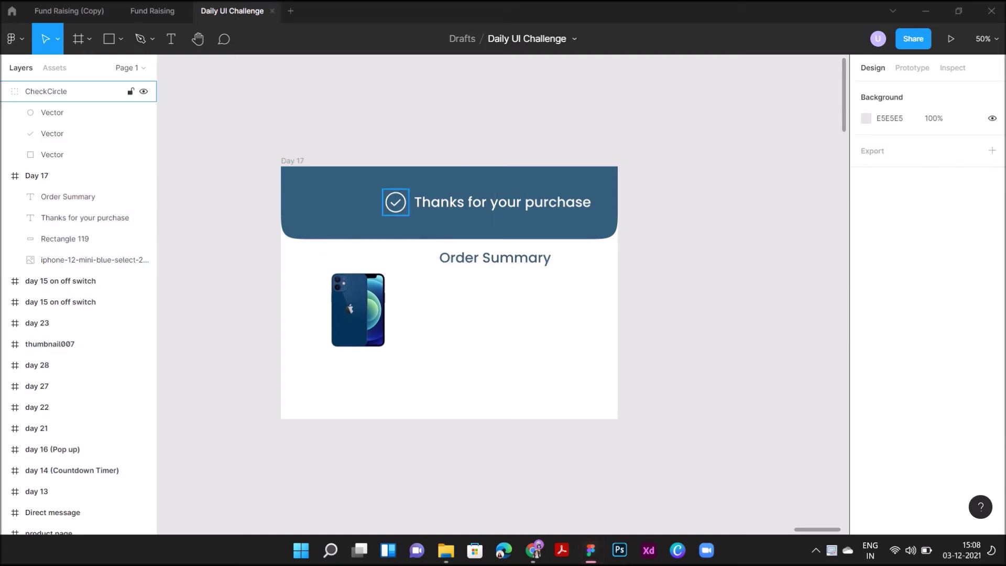
Step: Enlarge the check-circle icon and shift it left in the banner, moving the thank-you text to about X 331, Y 57
{"action": "left_click", "coordinate": [396, 203]}
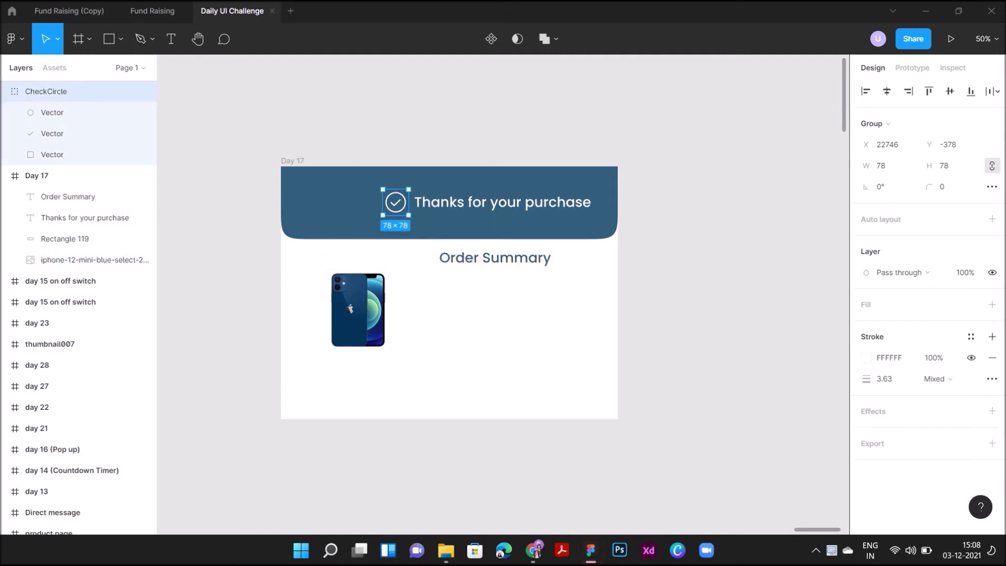
{"action": "key", "text": "k"}
{"action": "mouse_move", "coordinate": [383, 215]}
{"action": "left_mouse_down"}
{"action": "mouse_move", "coordinate": [375, 222]}
{"action": "mouse_move", "coordinate": [378, 204]}
{"action": "mouse_move", "coordinate": [356, 226]}
{"action": "mouse_move", "coordinate": [375, 202]}
{"action": "left_mouse_up"}
{"action": "left_click_drag", "start_coordinate": [502, 202], "coordinate": [483, 196]}
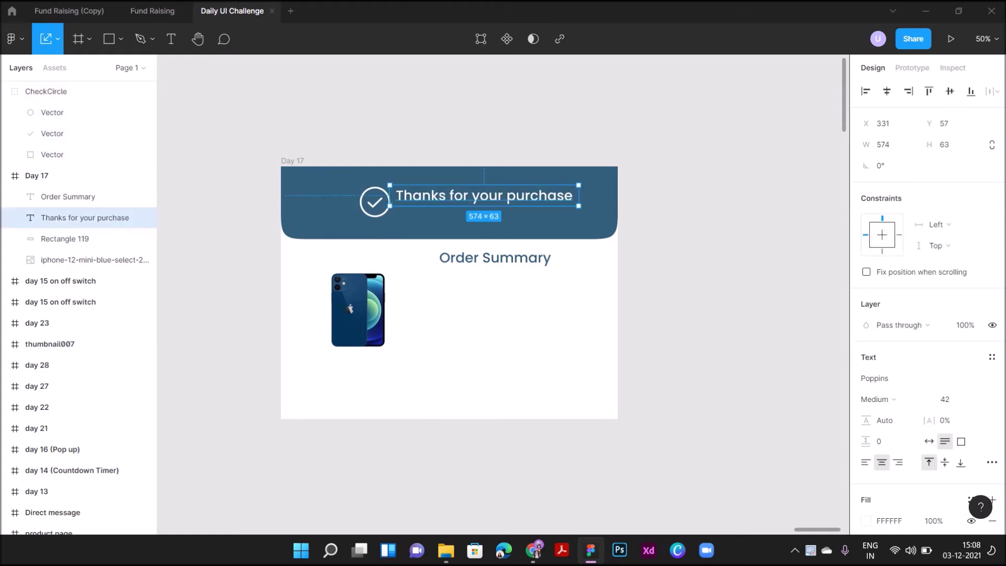
{"action": "left_click", "coordinate": [661, 210]}
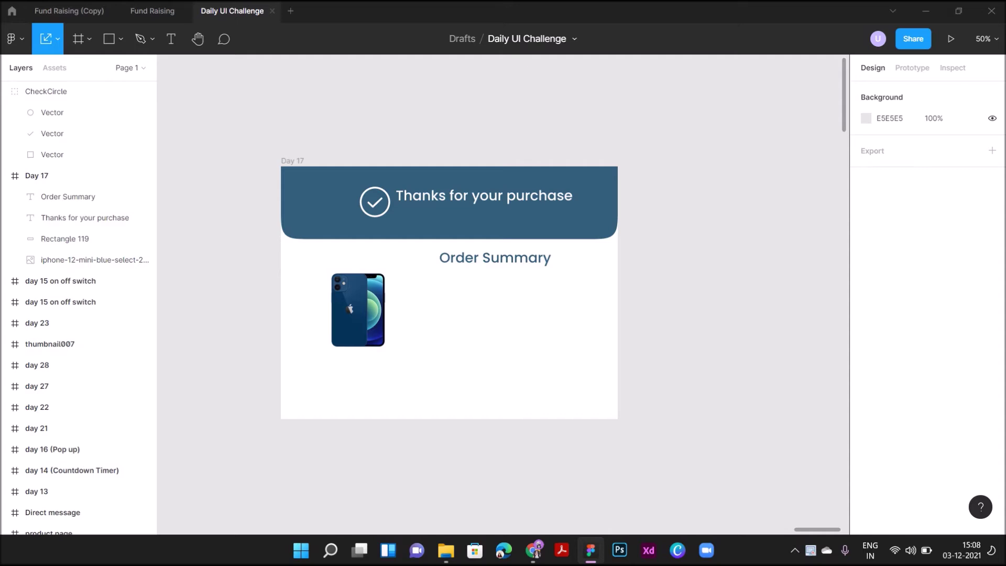
Step: Add banner text reading "Your order is confirmed. You will receive a mail" with second line "from us when your order will get shipped."
{"action": "key", "text": "t"}
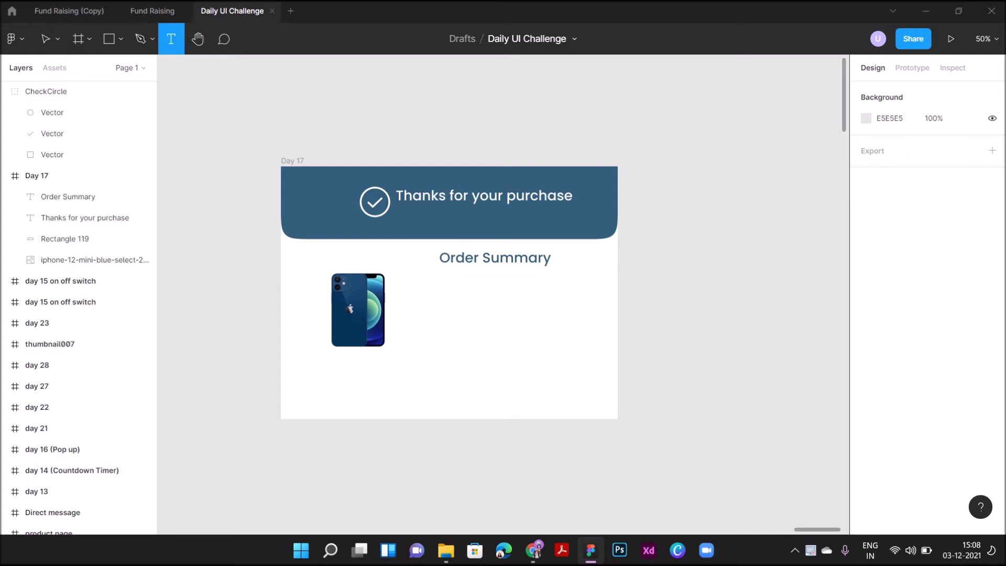
{"action": "left_click", "coordinate": [418, 229]}
{"action": "key", "text": "ctrl+plus"}
{"action": "scroll", "coordinate": [418, 229], "scroll_direction": "up", "scroll_amount": 2}
{"action": "type", "text": "Your order is confirmed. You"}
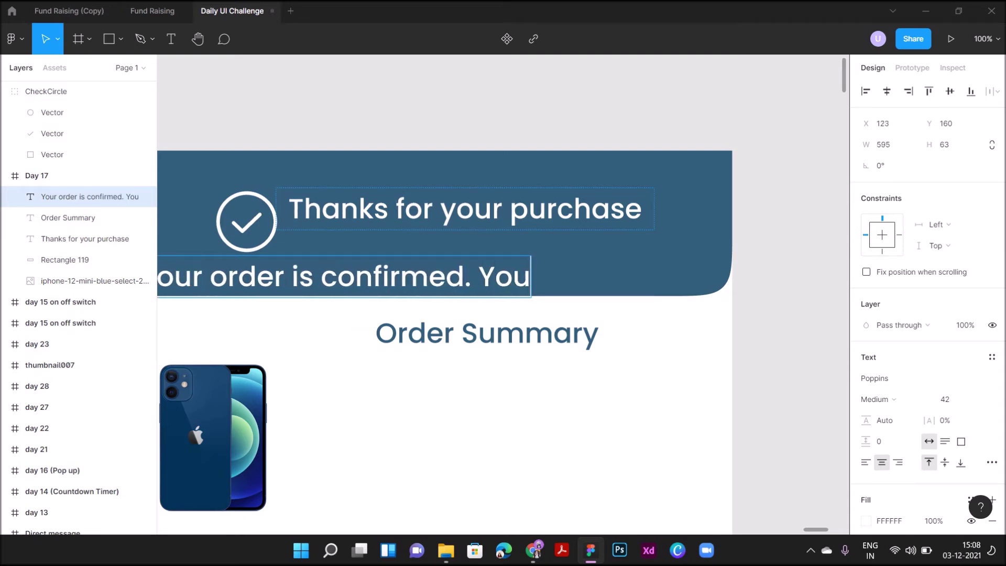
{"action": "type", "text": " will receive a"}
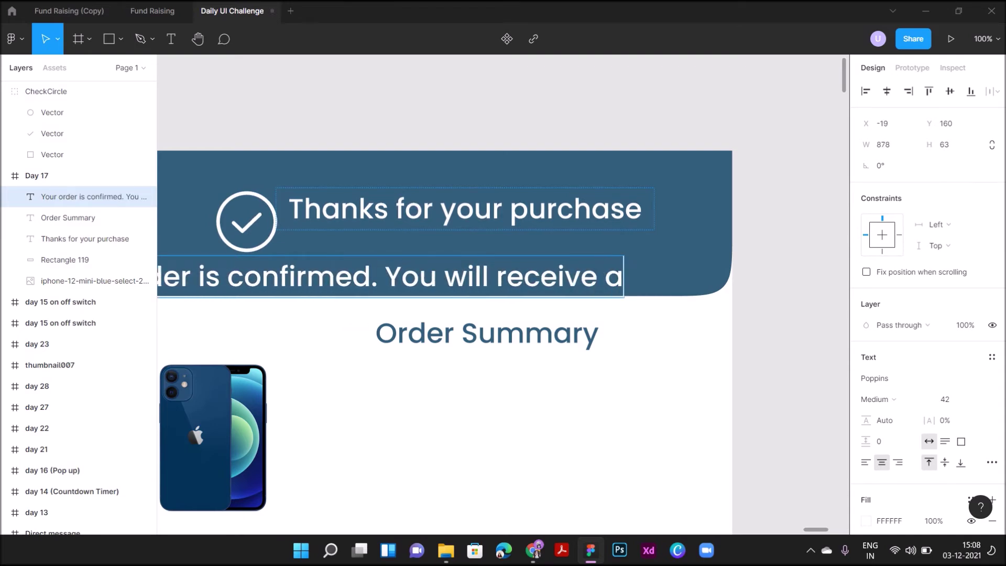
{"action": "type", "text": " mail"}
{"action": "key", "text": "Return"}
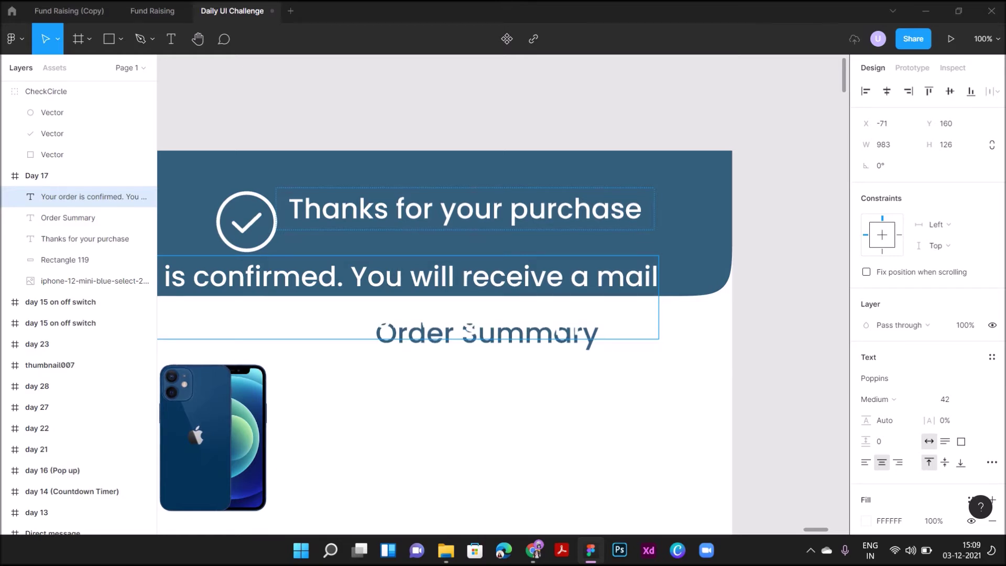
{"action": "key", "text": "Escape"}
Step: Format the order confirmation text as left-aligned Regular at size 18 and place it under the thank-you text at X 356, Y 112
{"action": "left_click", "coordinate": [977, 399]}
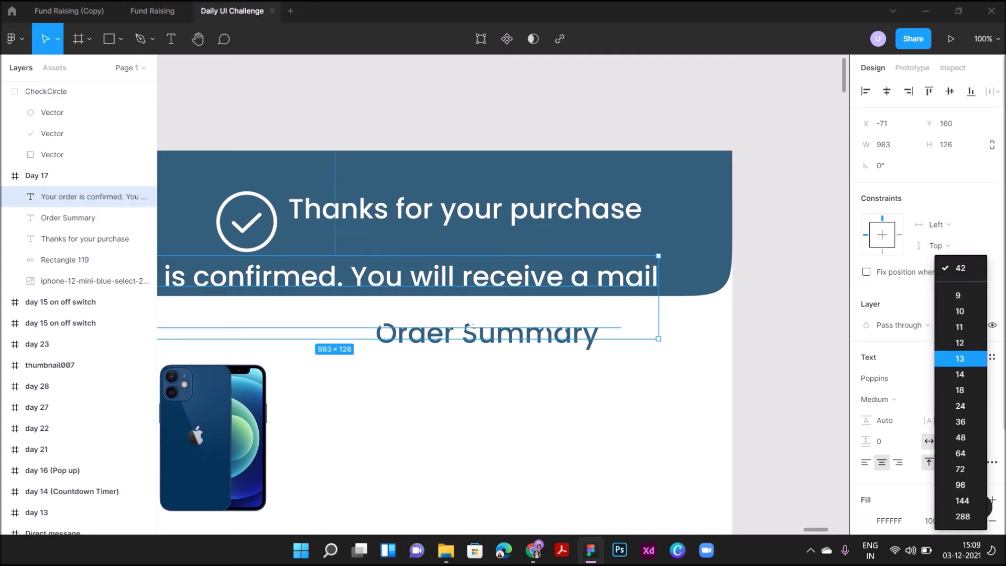
{"action": "left_click", "coordinate": [950, 391]}
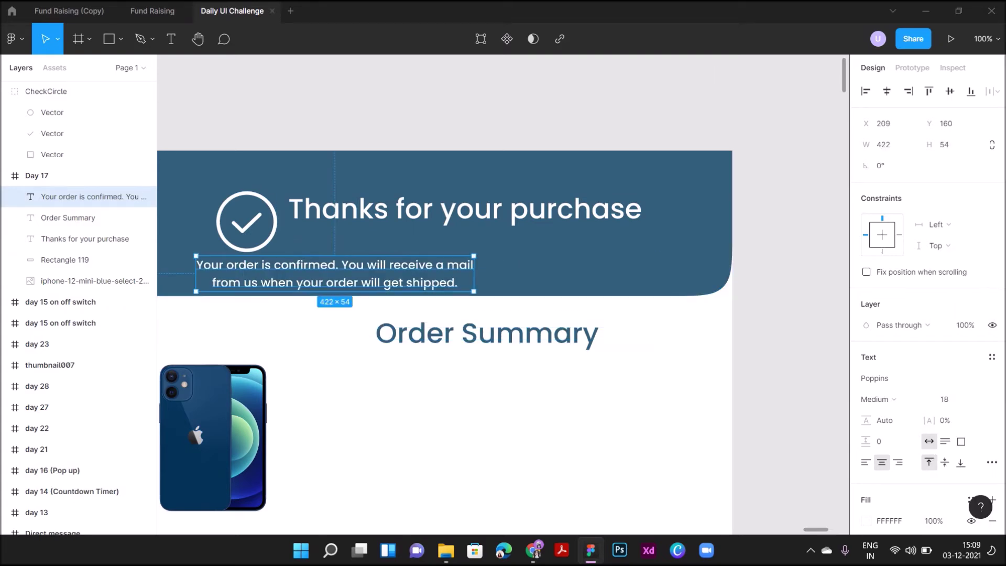
{"action": "left_click", "coordinate": [866, 462]}
{"action": "left_click", "coordinate": [878, 399]}
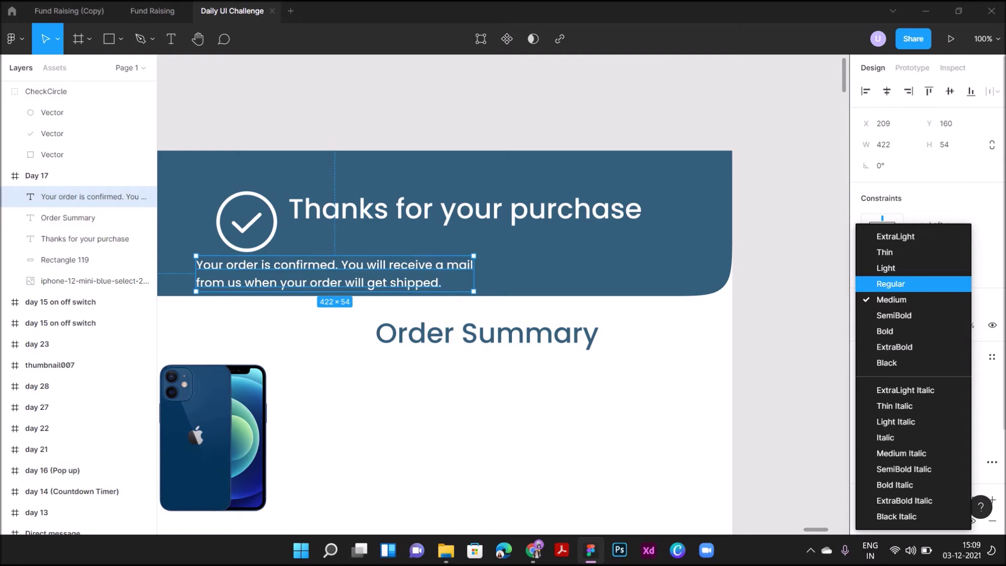
{"action": "left_click", "coordinate": [891, 283]}
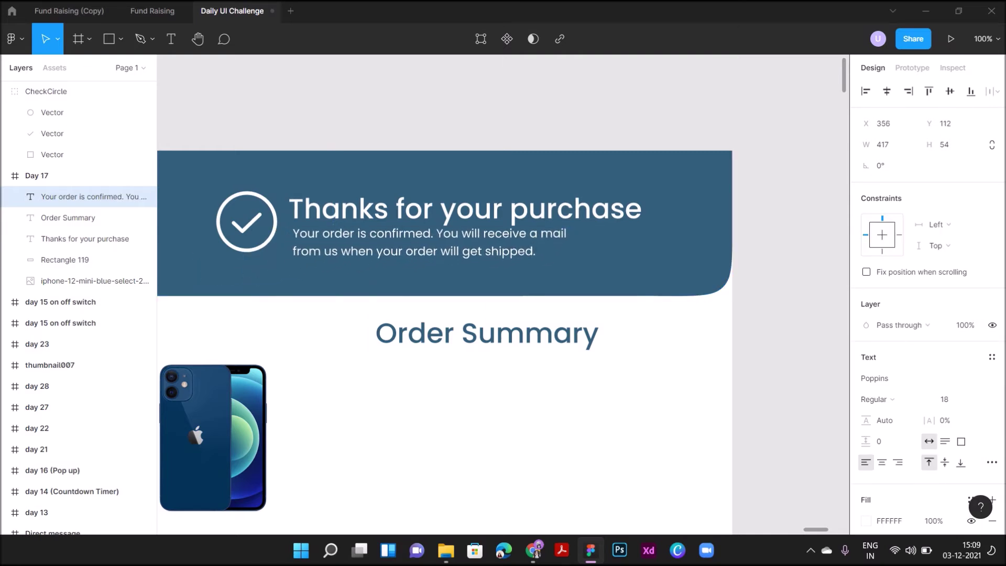